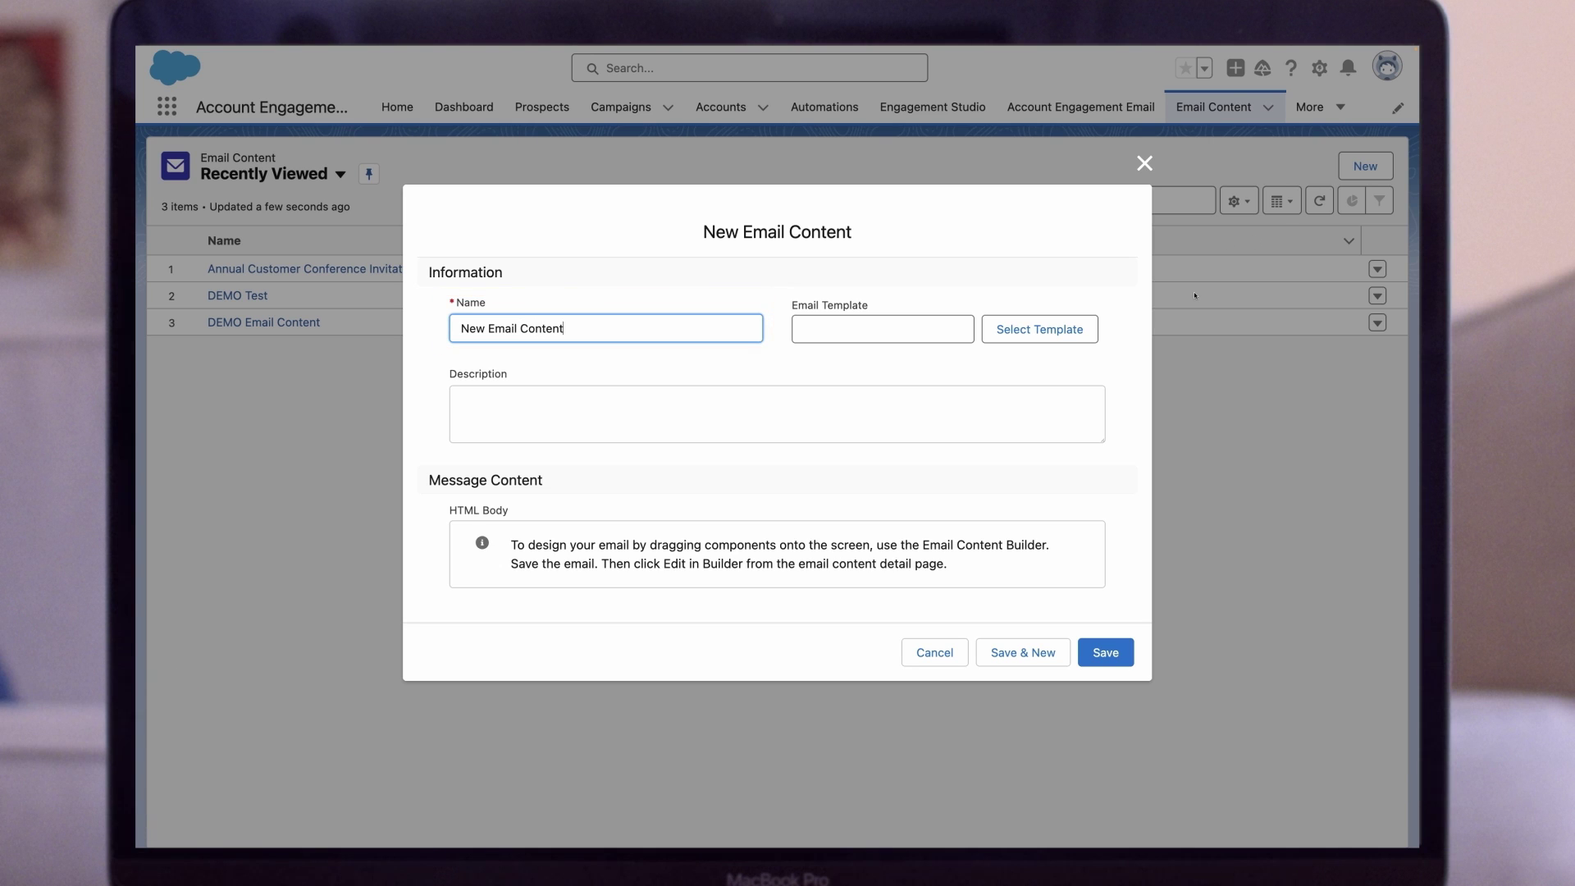
Step: Create the email content record using the "Annual Customer Conference Invitation copy" email template
click(1039, 329)
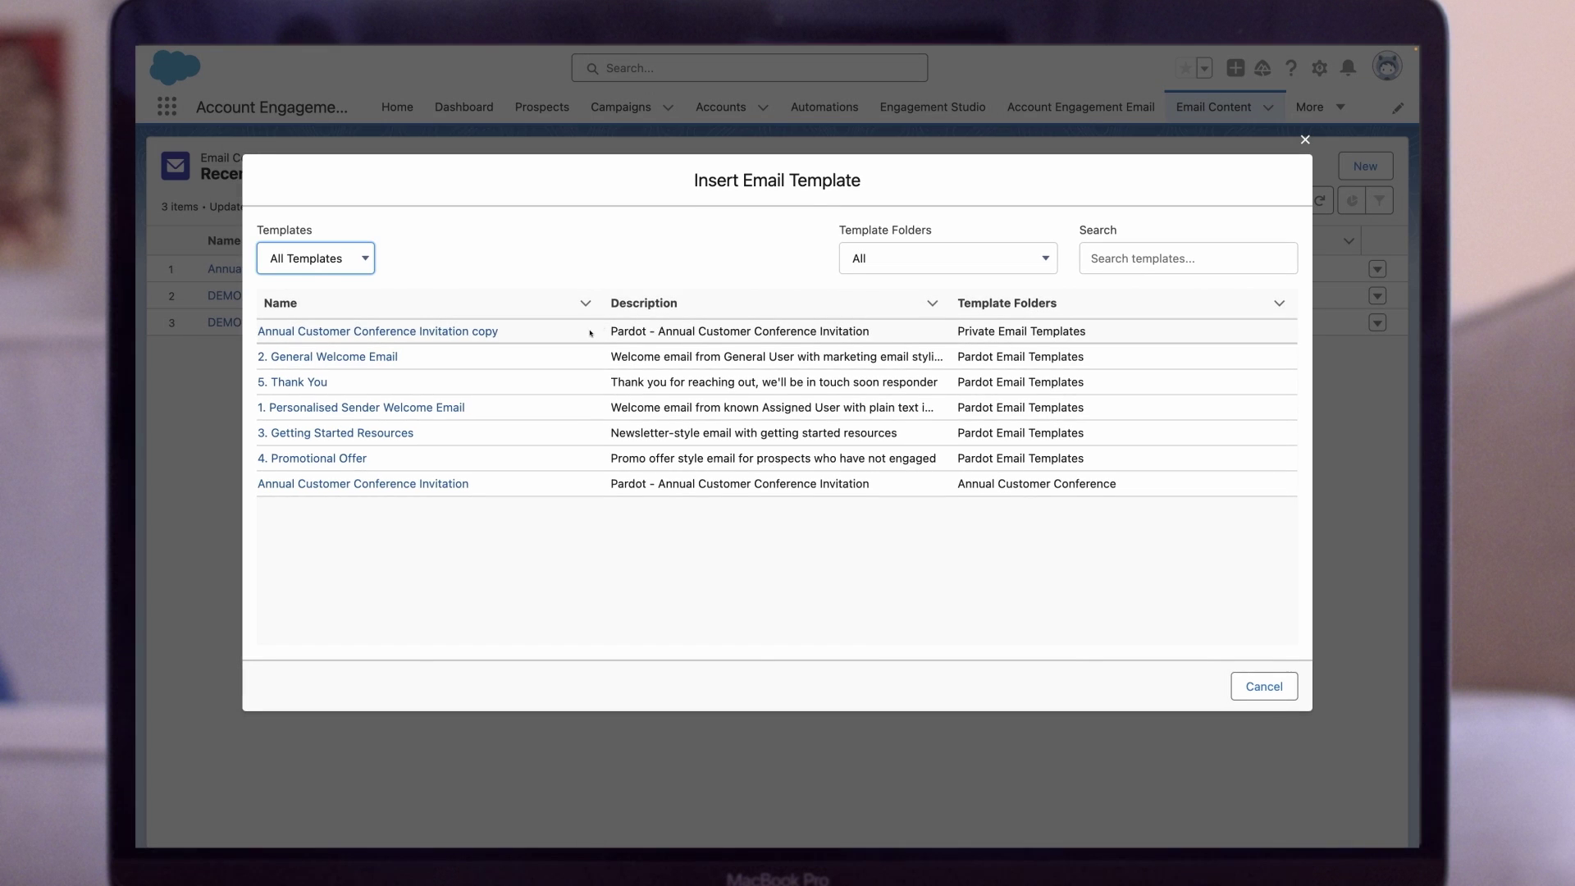
click(477, 332)
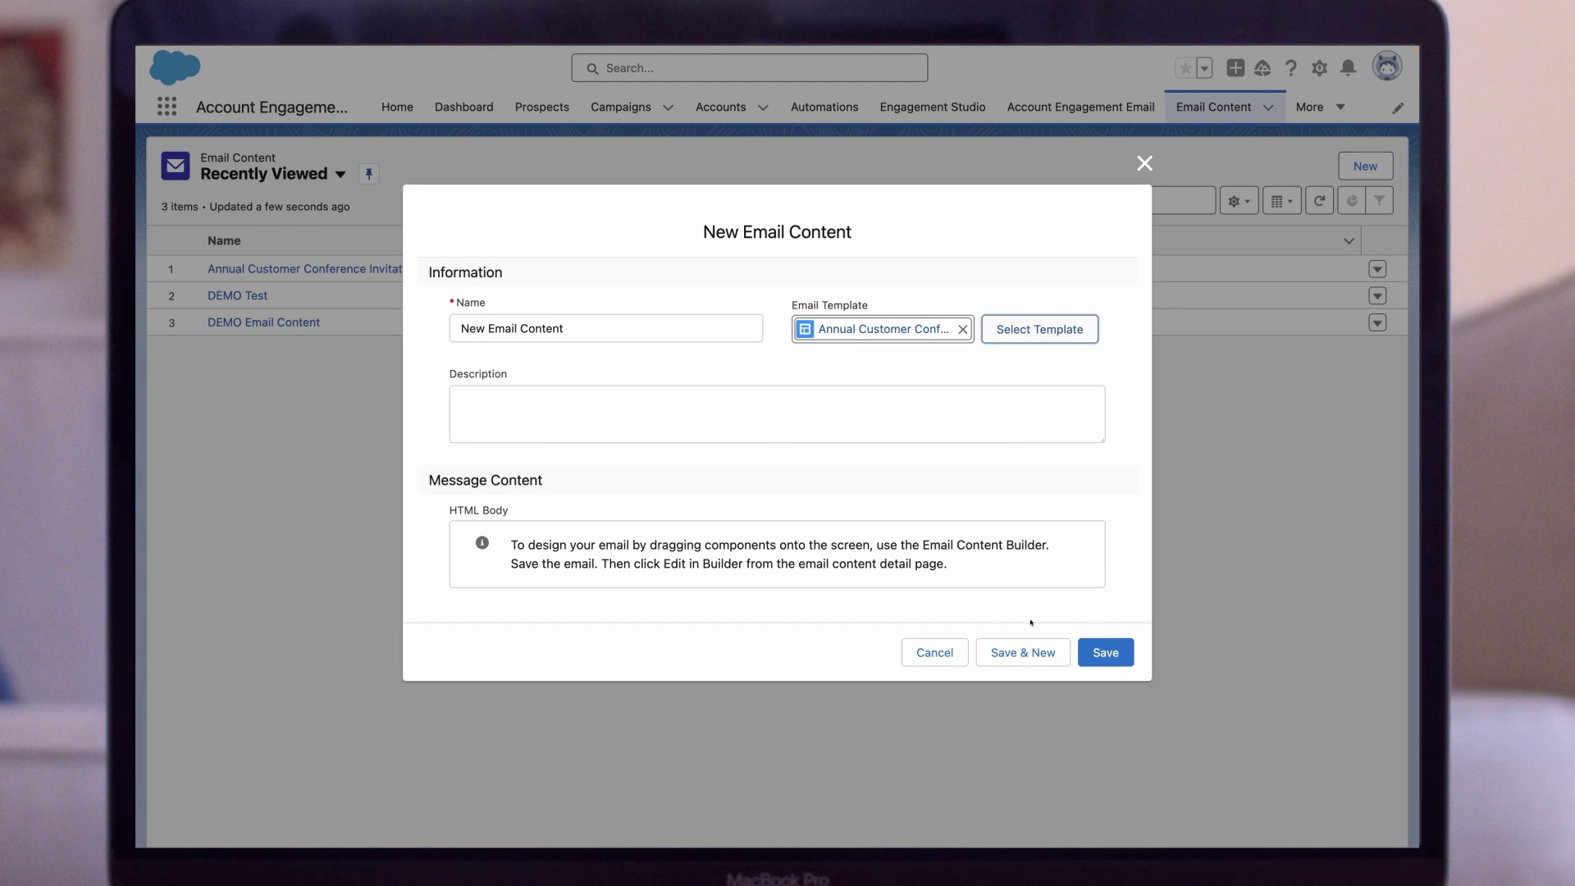
click(1095, 653)
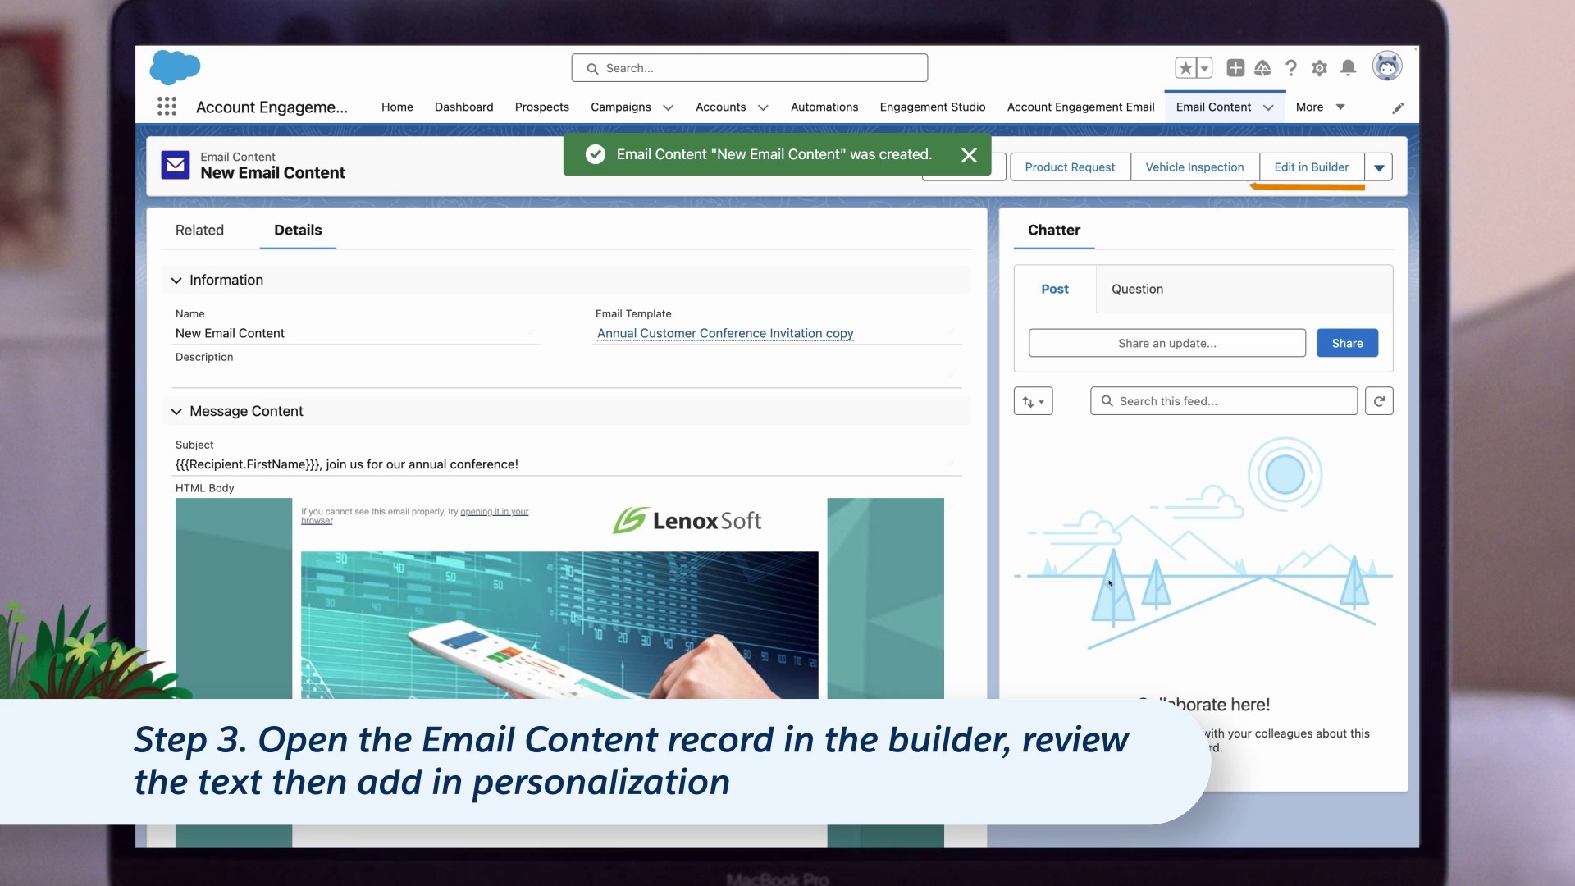
Step: Open the record in the builder and insert the recipient's First Name merge field after "Hello" in the greeting
click(1297, 179)
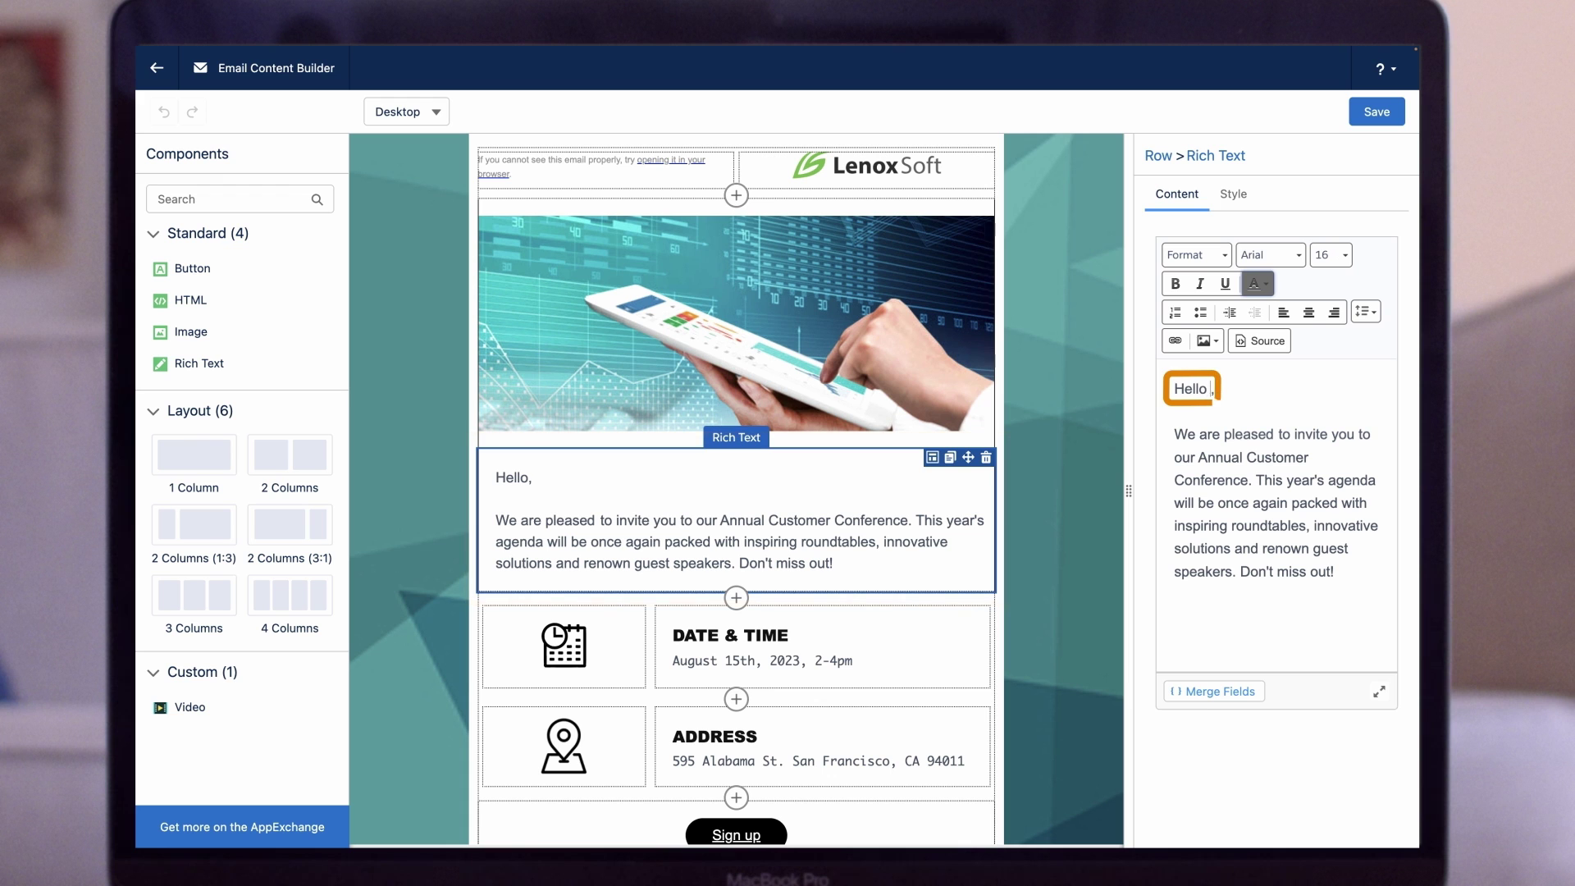
click(1220, 692)
text(first)
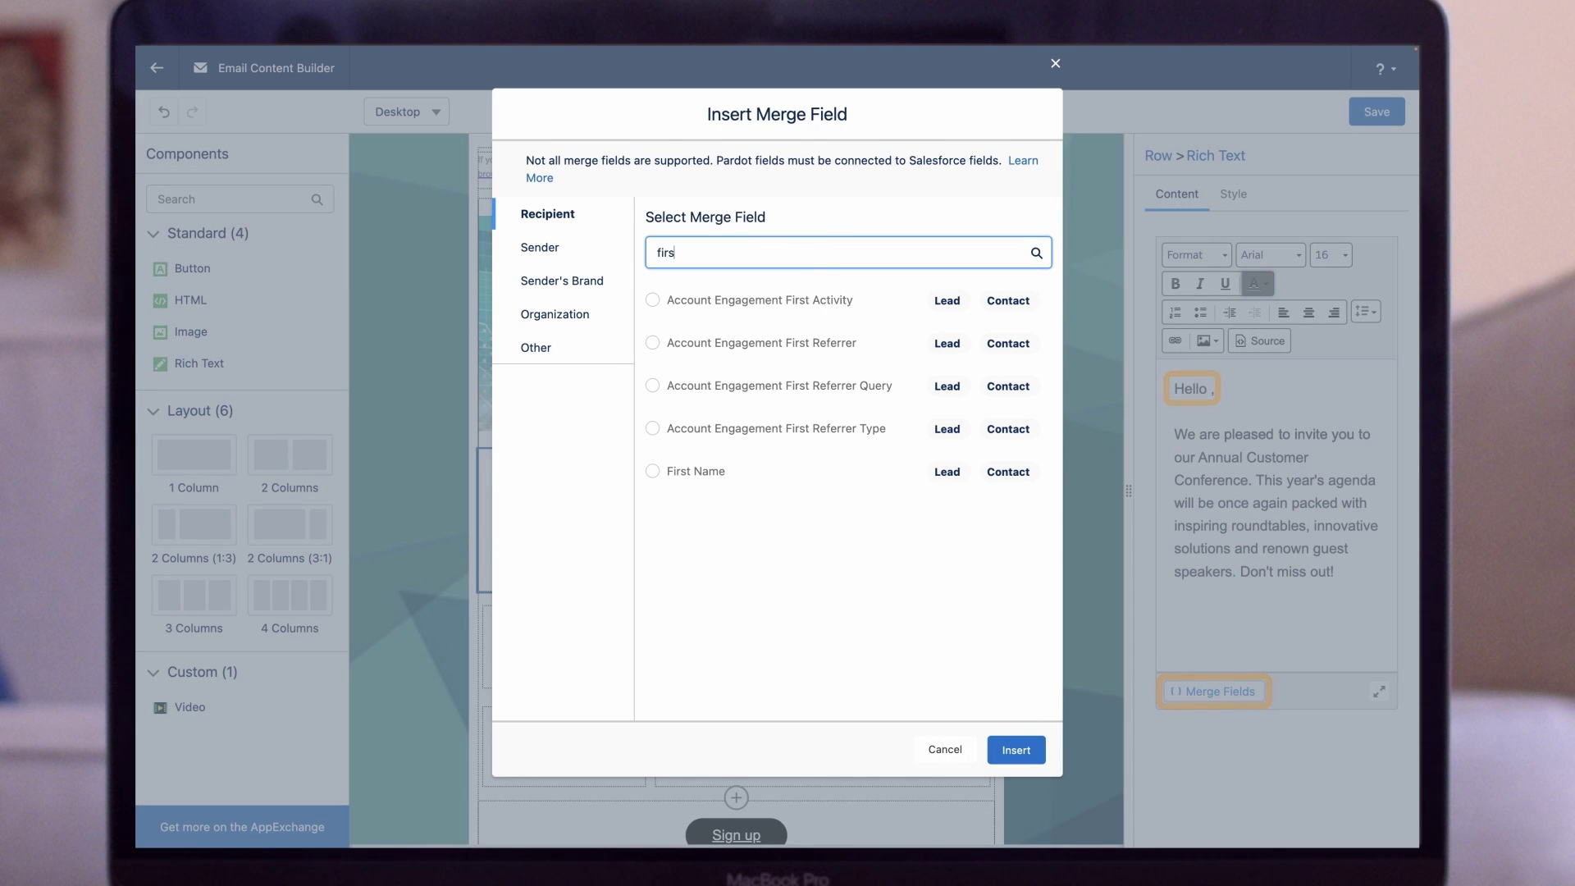
click(653, 472)
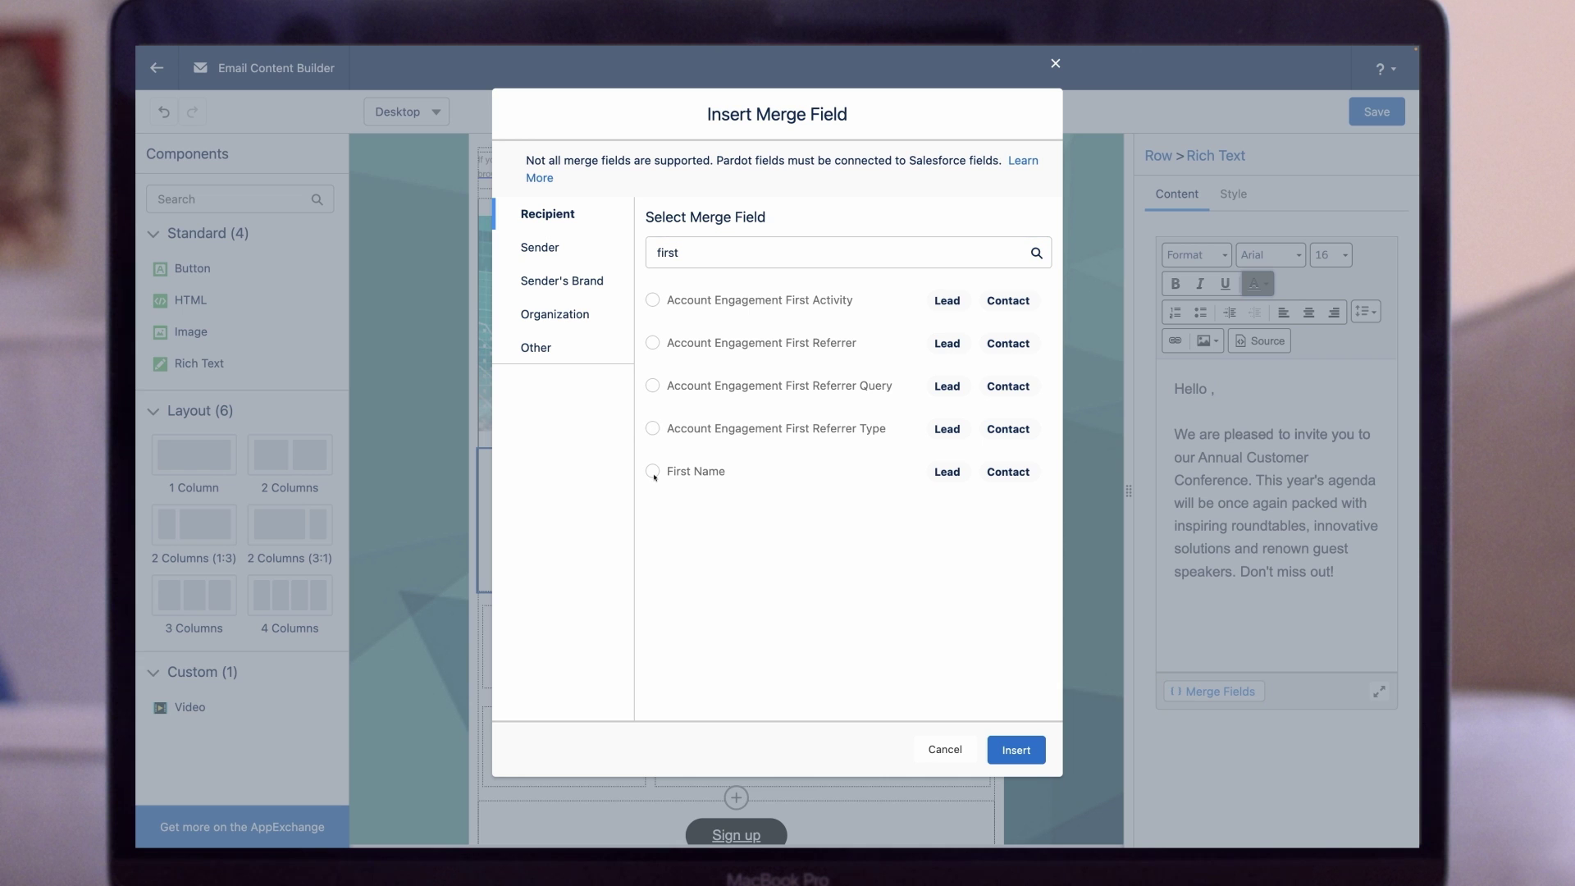
click(1016, 749)
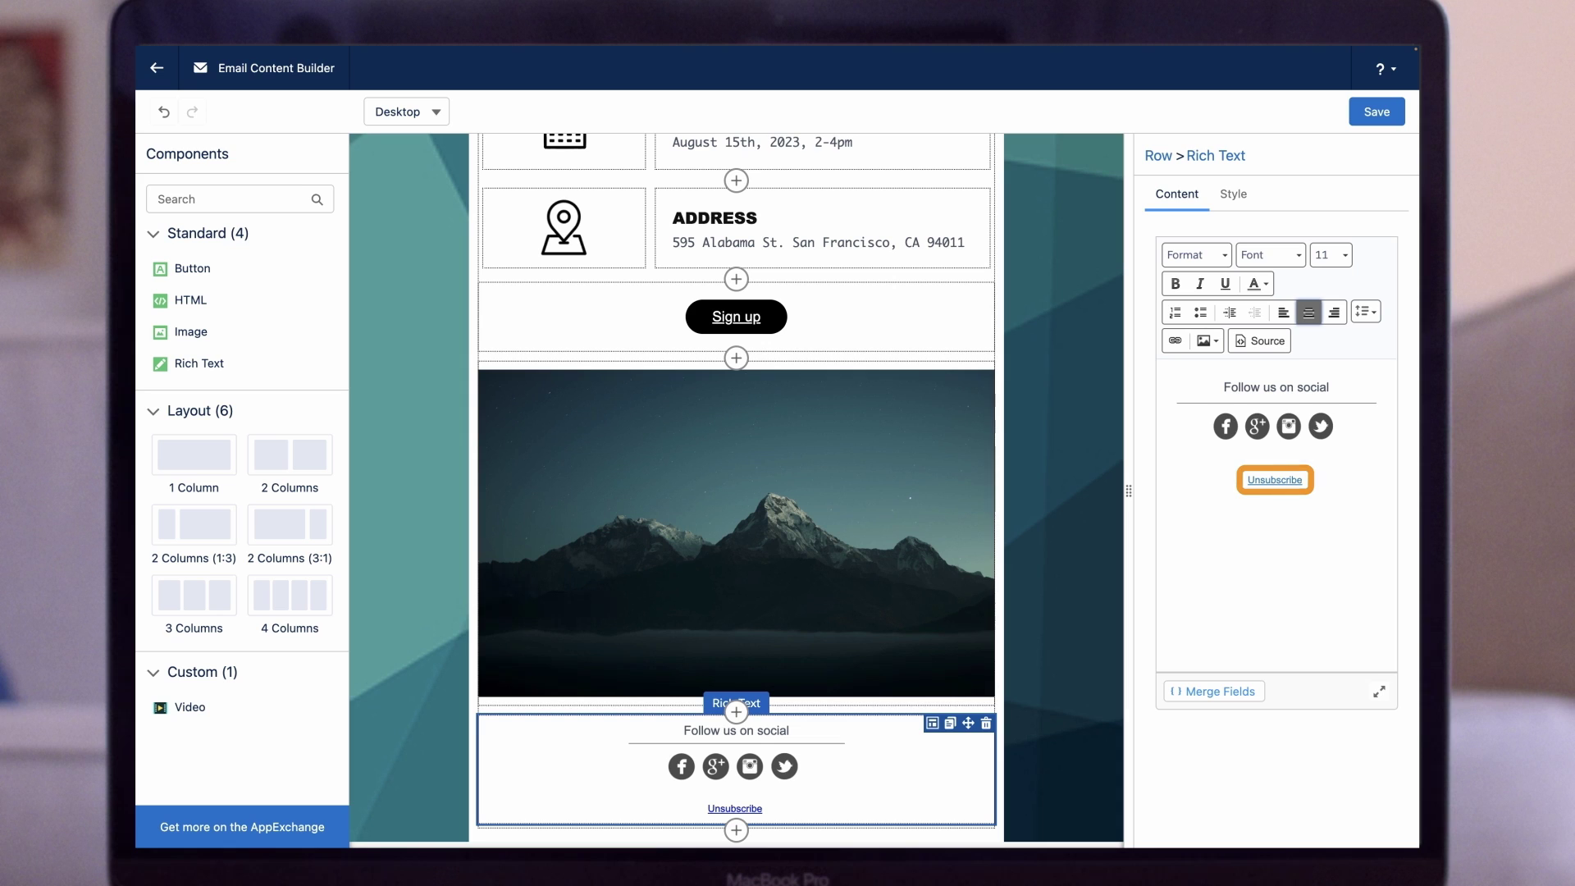
Step: Add "| Click here to manage your email preferences" after the Unsubscribe link, link "Click here" to {{{EmailPreferenceCenter}}}, and save the email
text(| Click here to manage y)
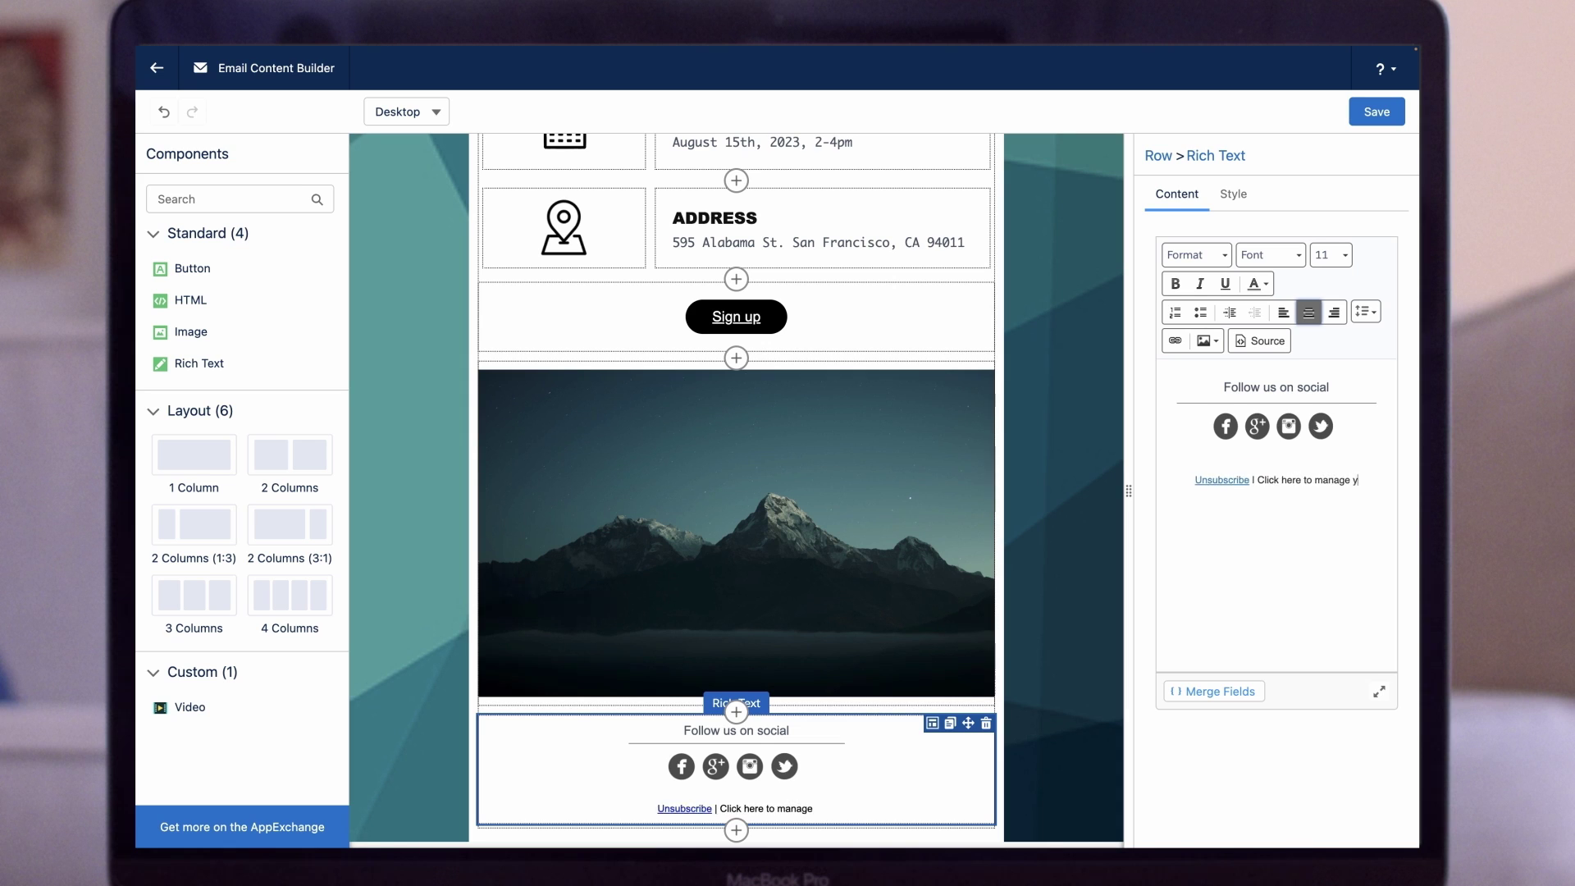
text(our email preferences)
drag(1282, 480, 1236, 480)
click(1174, 341)
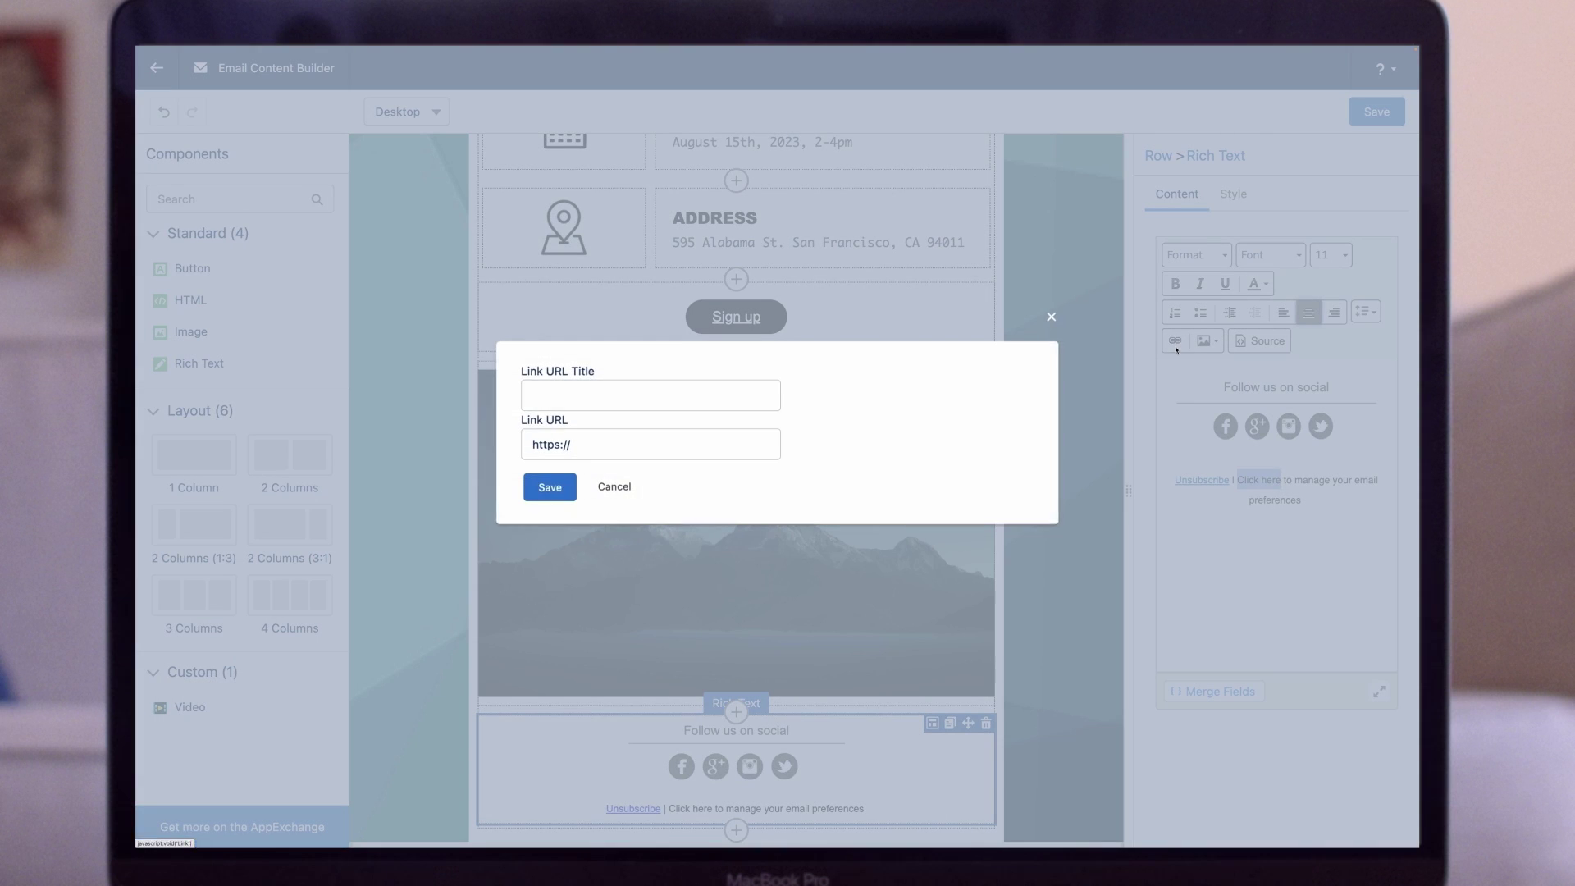
triple_click(610, 443)
key(BackSpace)
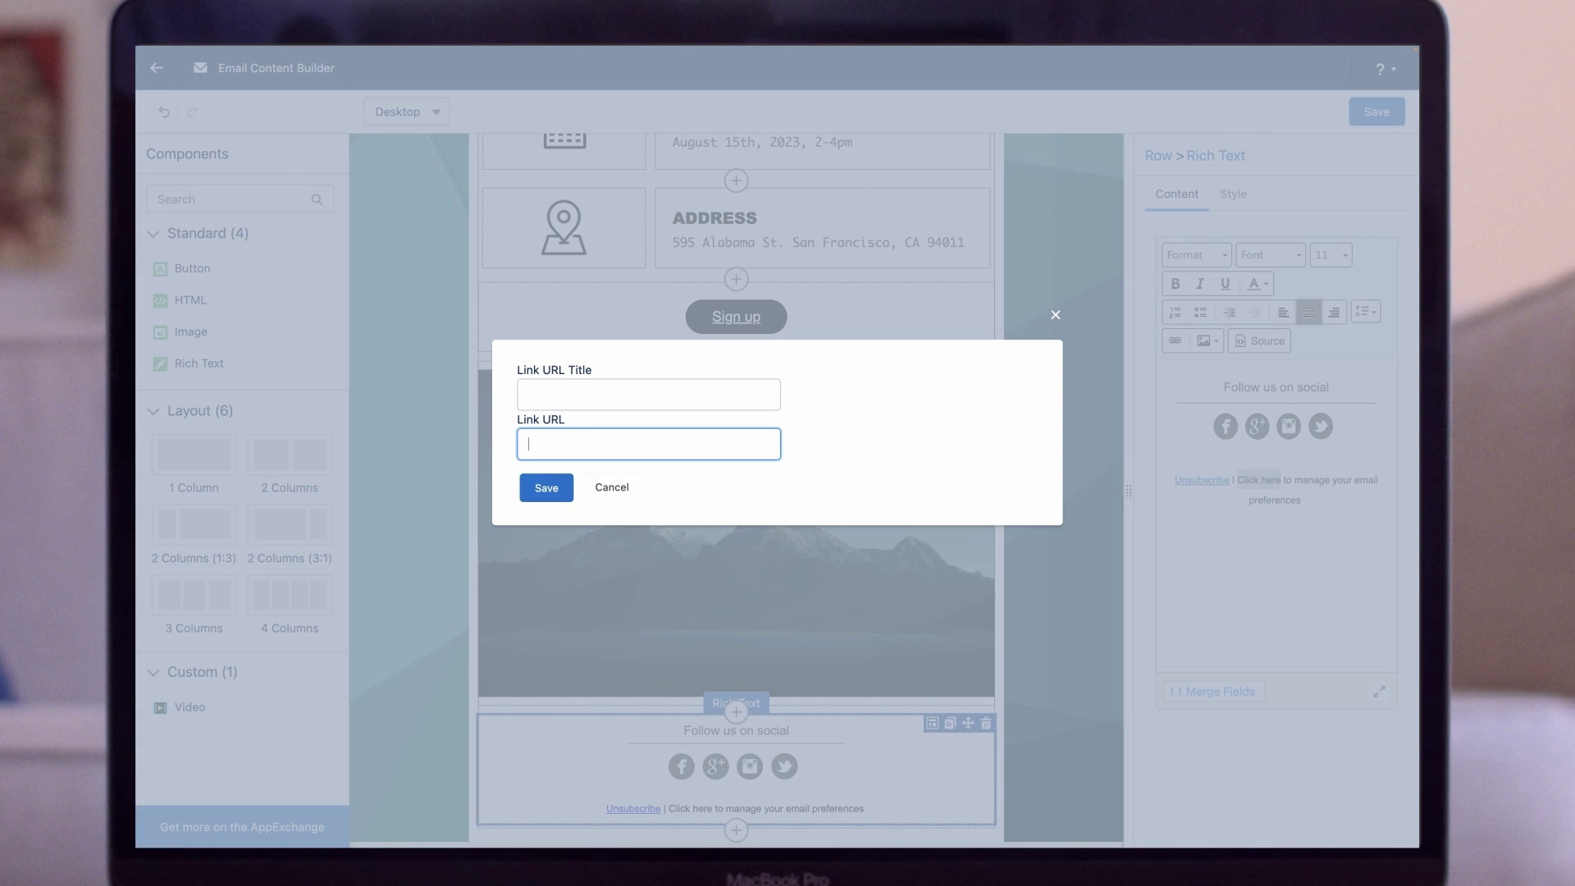
text({{{EmailPreferenceCenter}}})
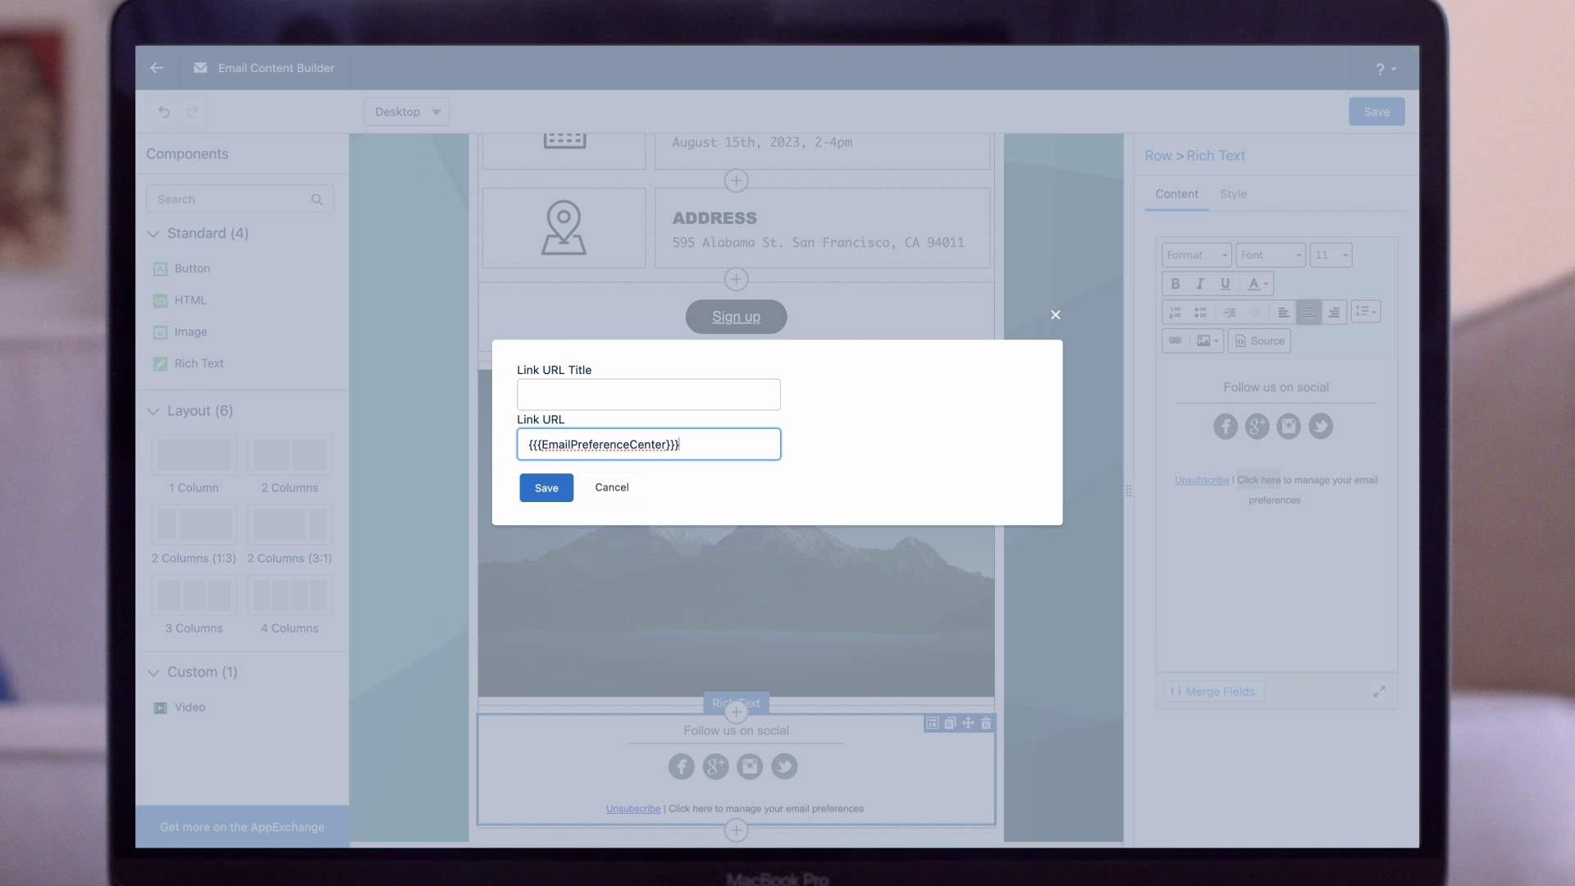
click(546, 487)
click(1374, 113)
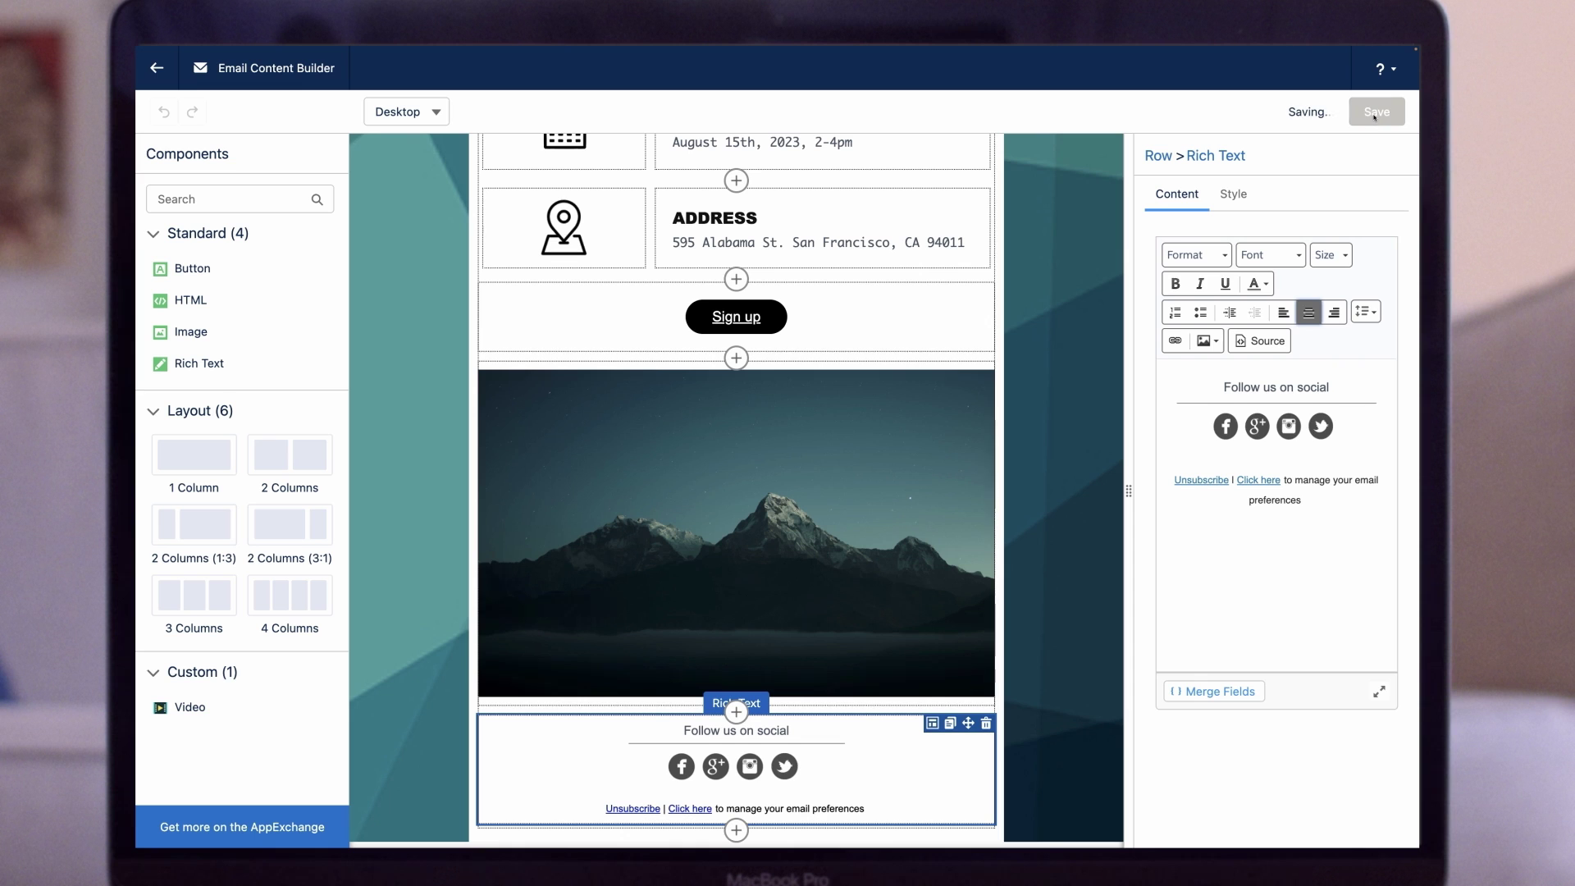
click(156, 68)
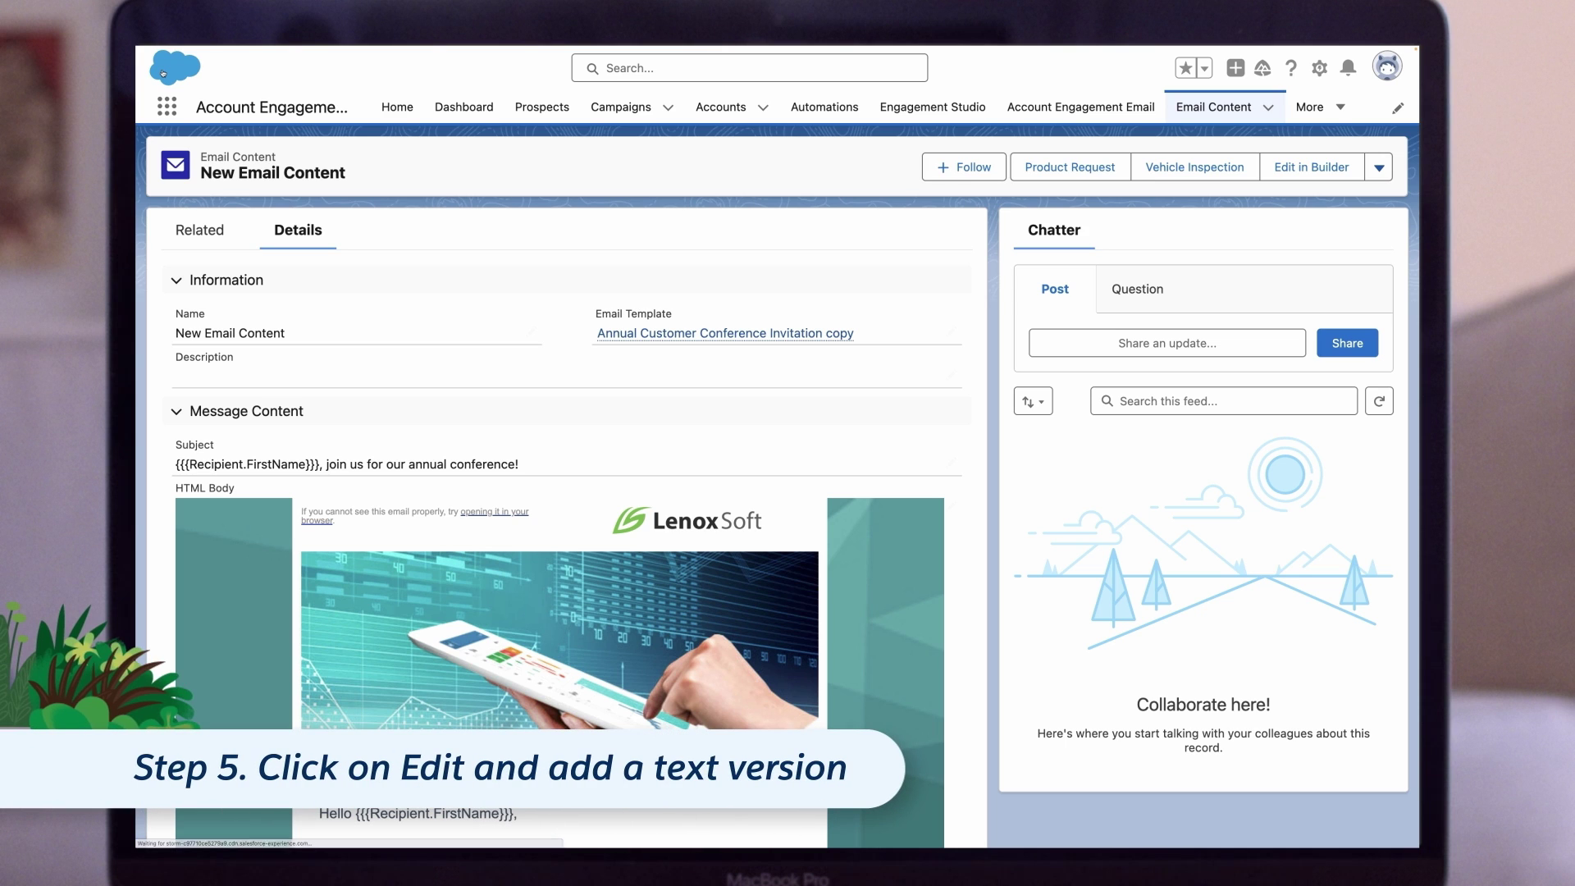
Step: Open the email content record for editing and sync its text body from the HTML version
click(1379, 167)
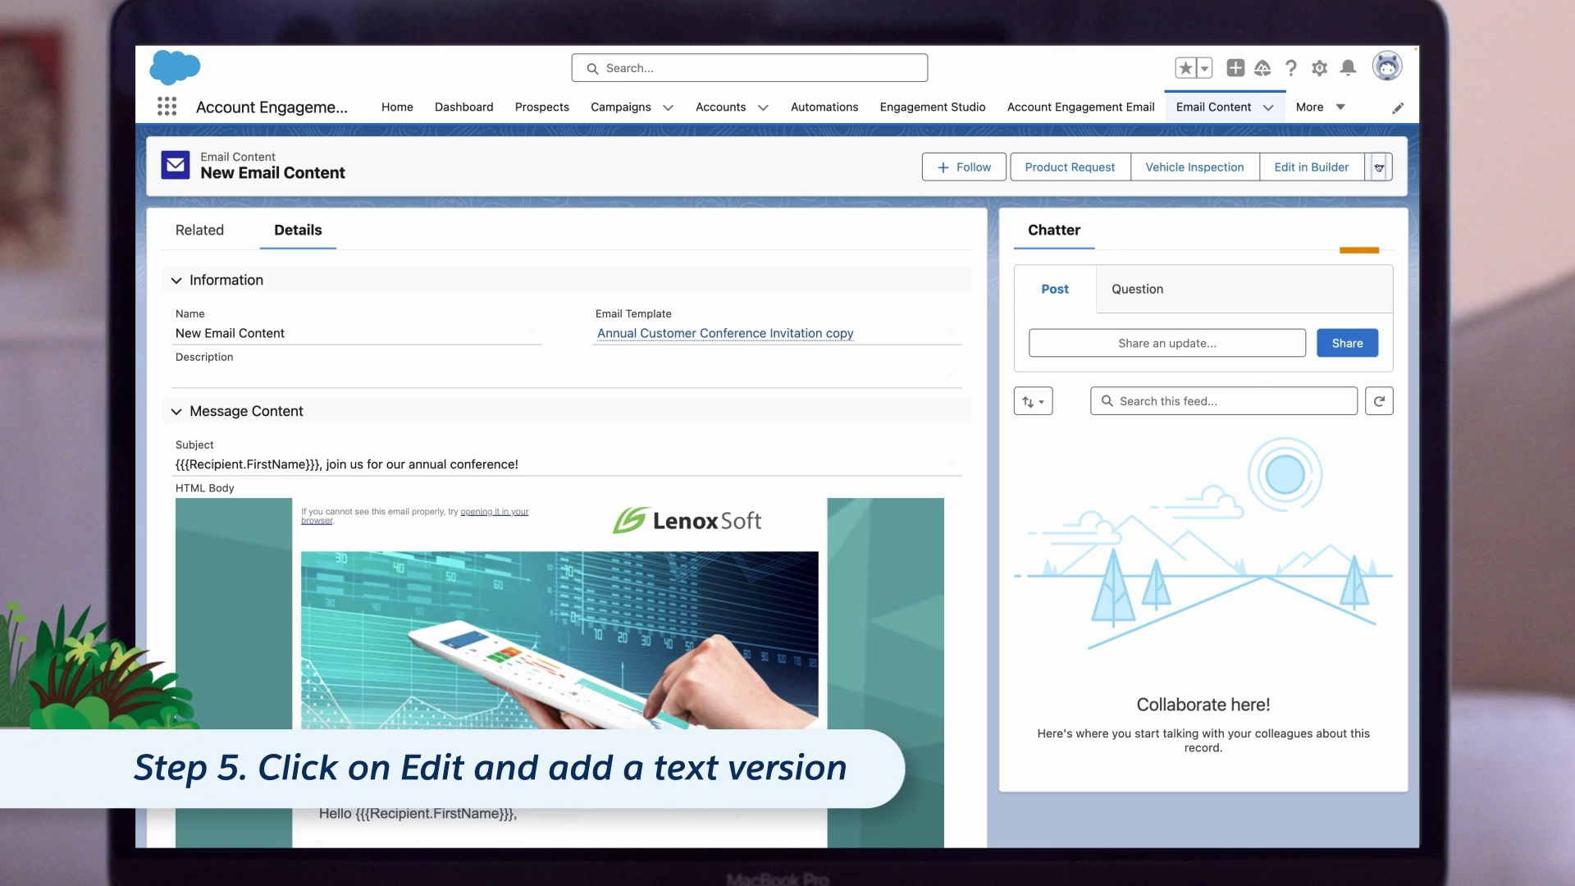
click(1304, 233)
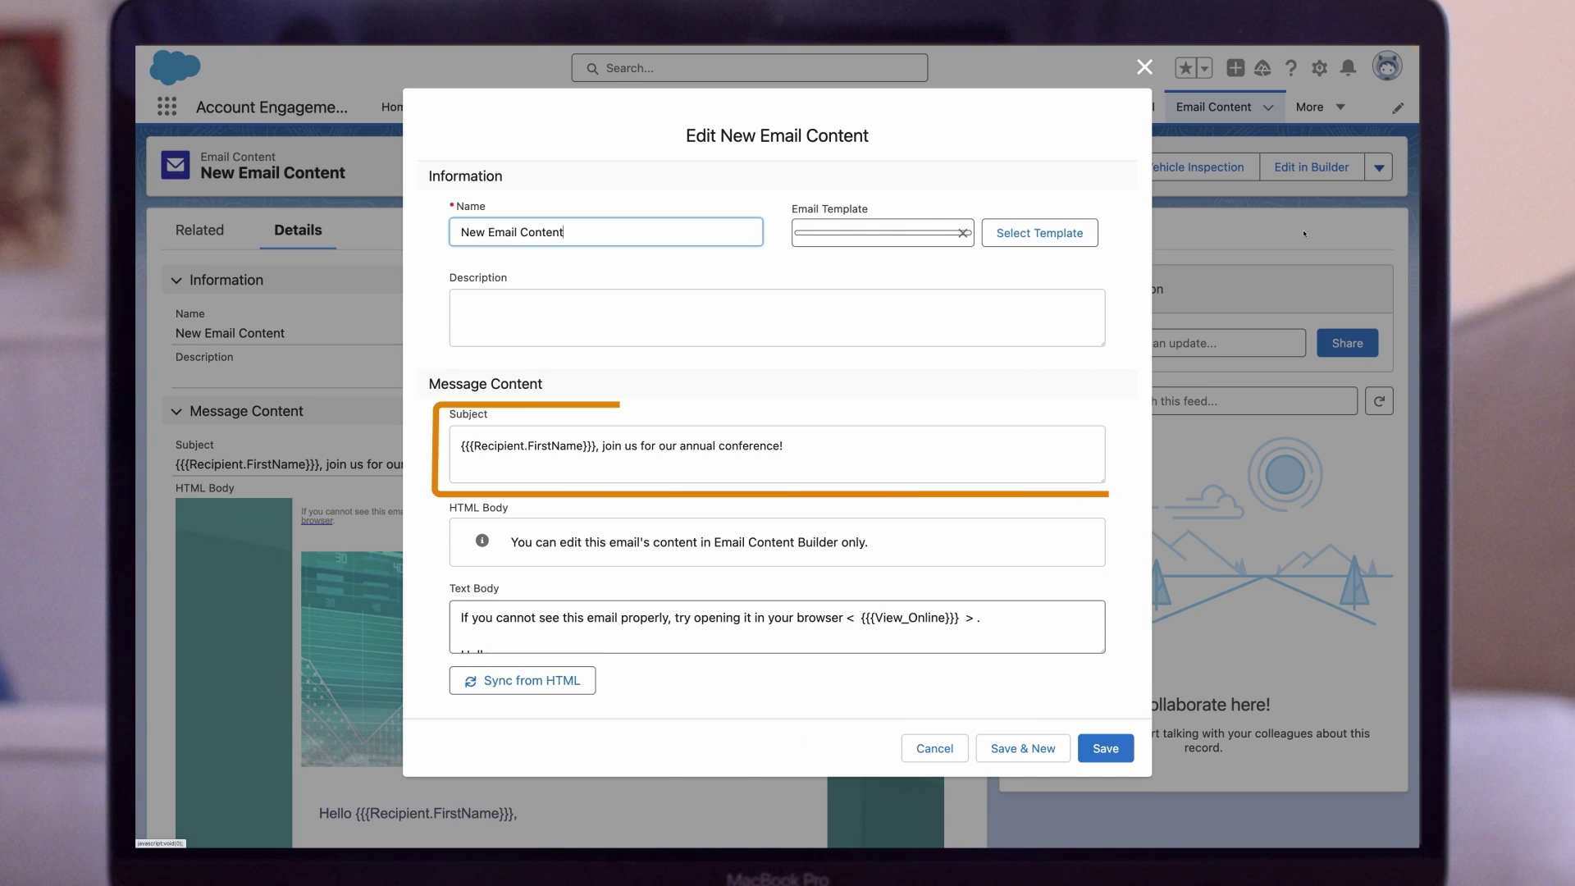
scroll(769, 438, down, 1)
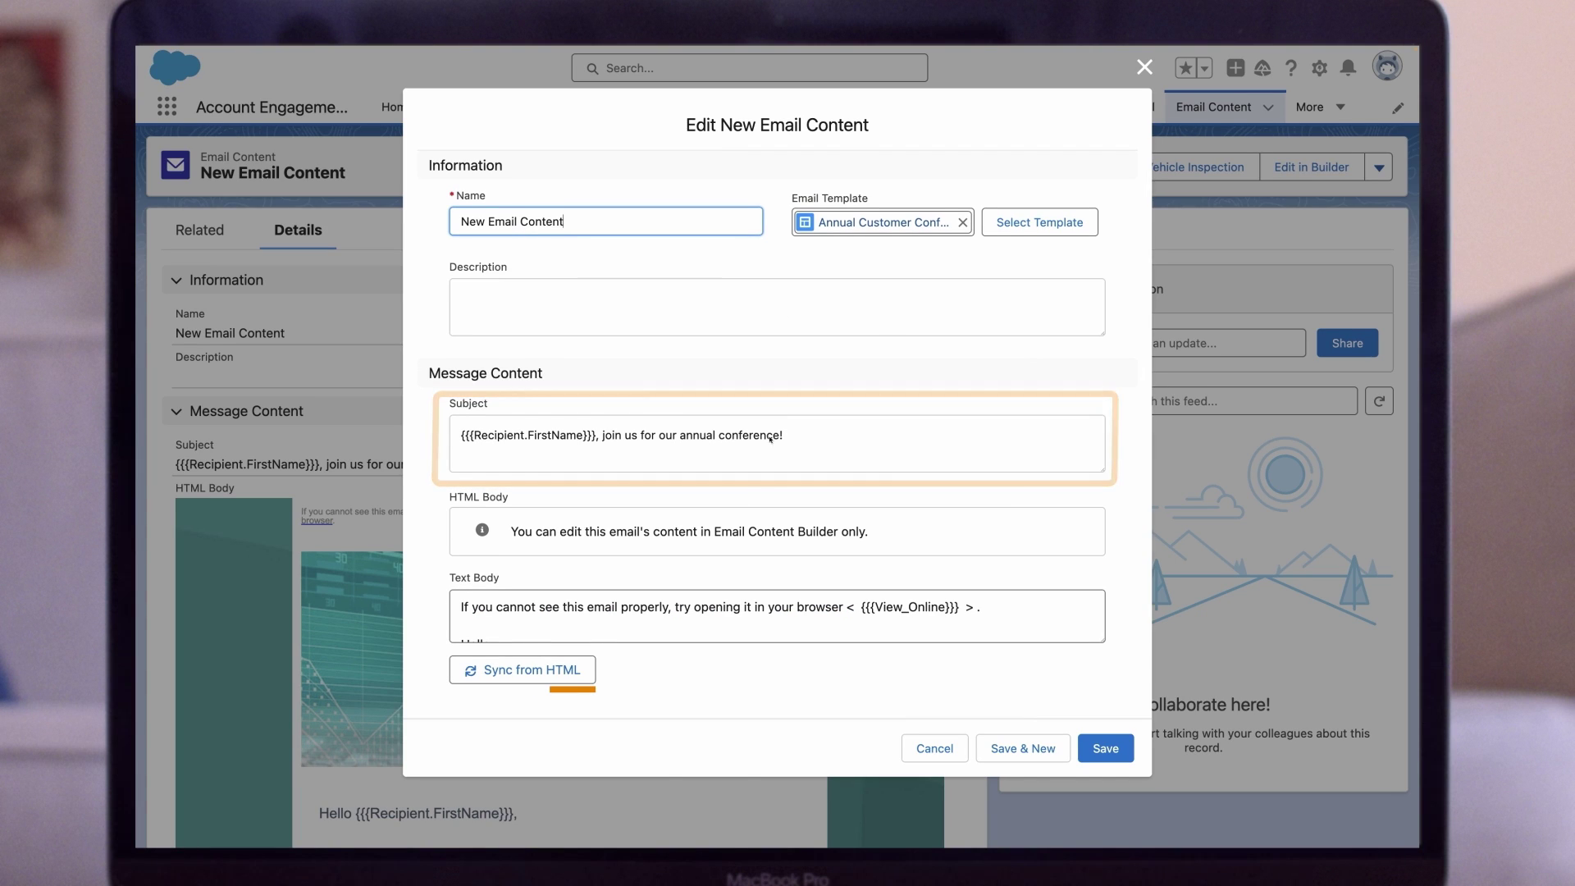
click(555, 670)
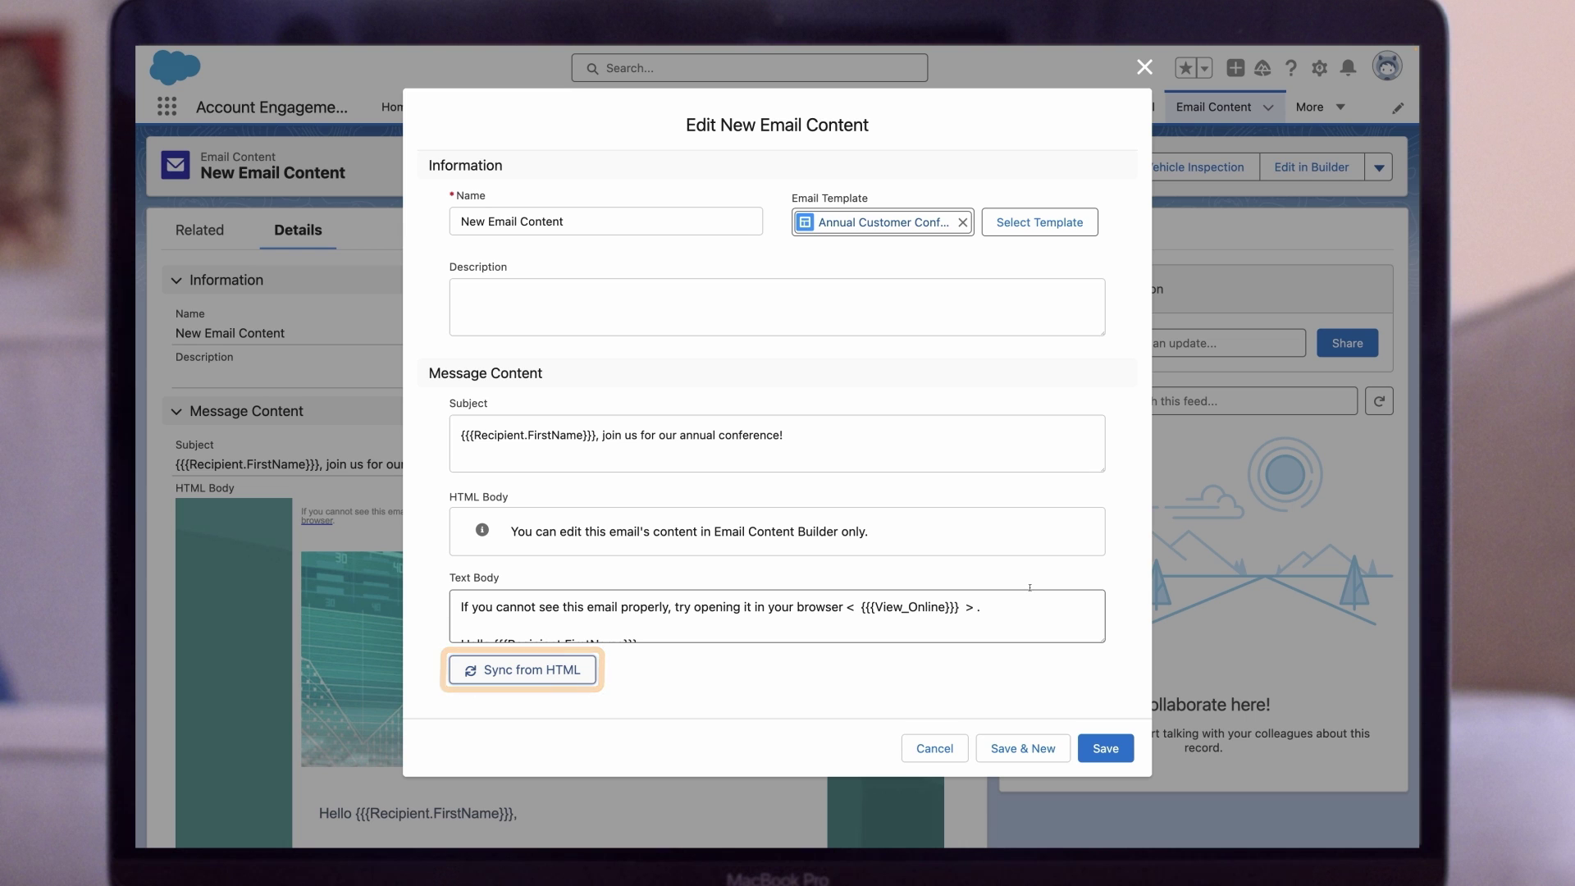
Step: Remove the "[Image alt text: B2B Email Footer]" line from the text body and save the record
drag(1102, 641, 1102, 643)
scroll(652, 581, down, 10)
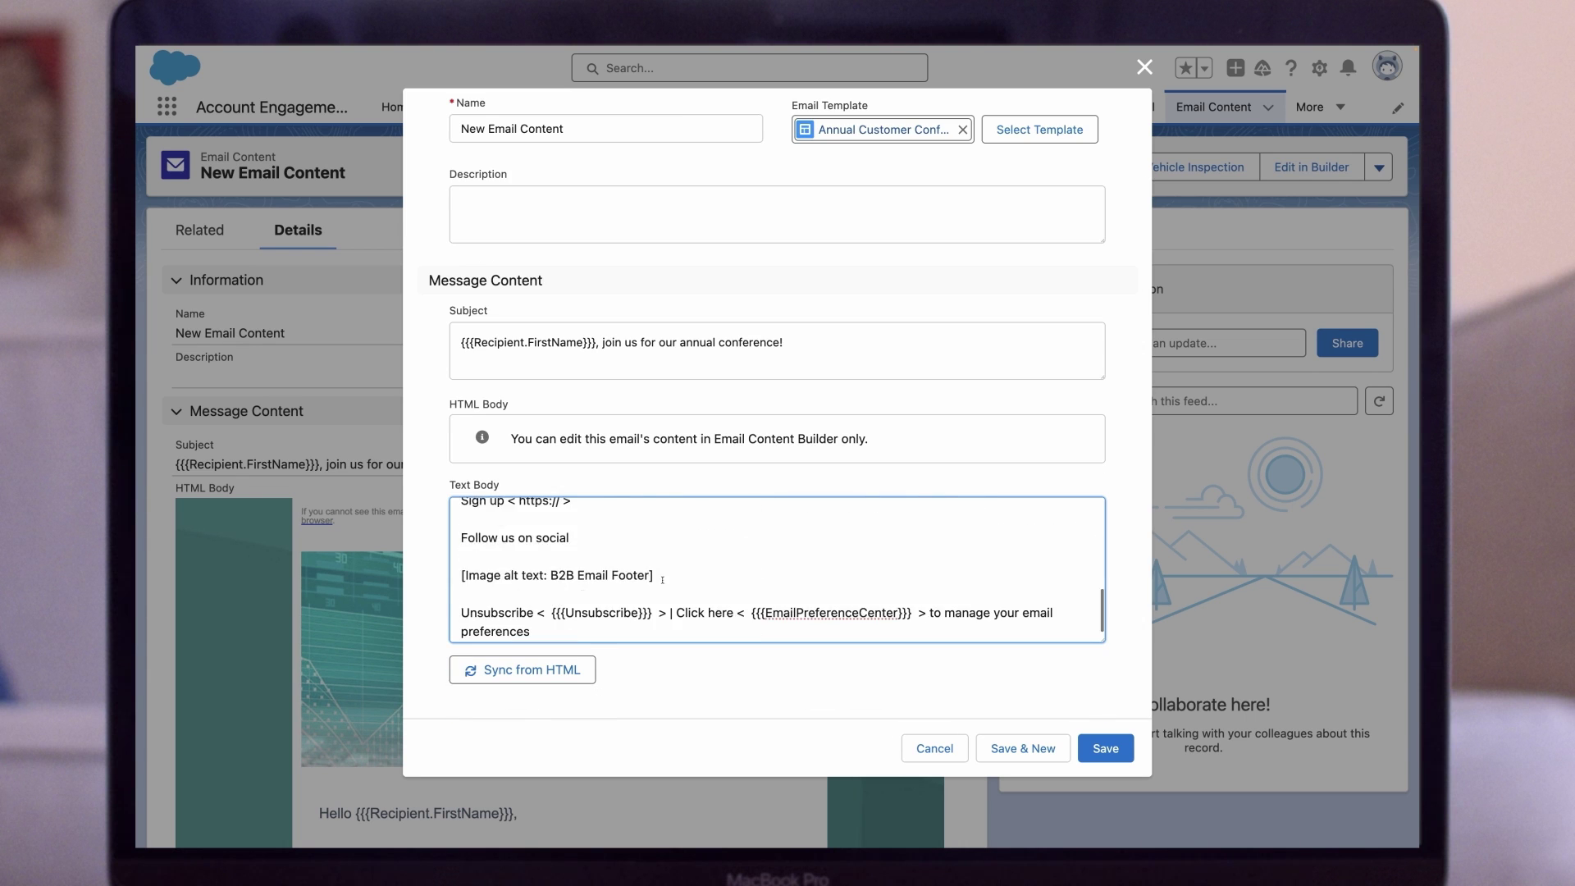
triple_click(653, 581)
key(BackSpace)
key(BackSpace)
click(1107, 748)
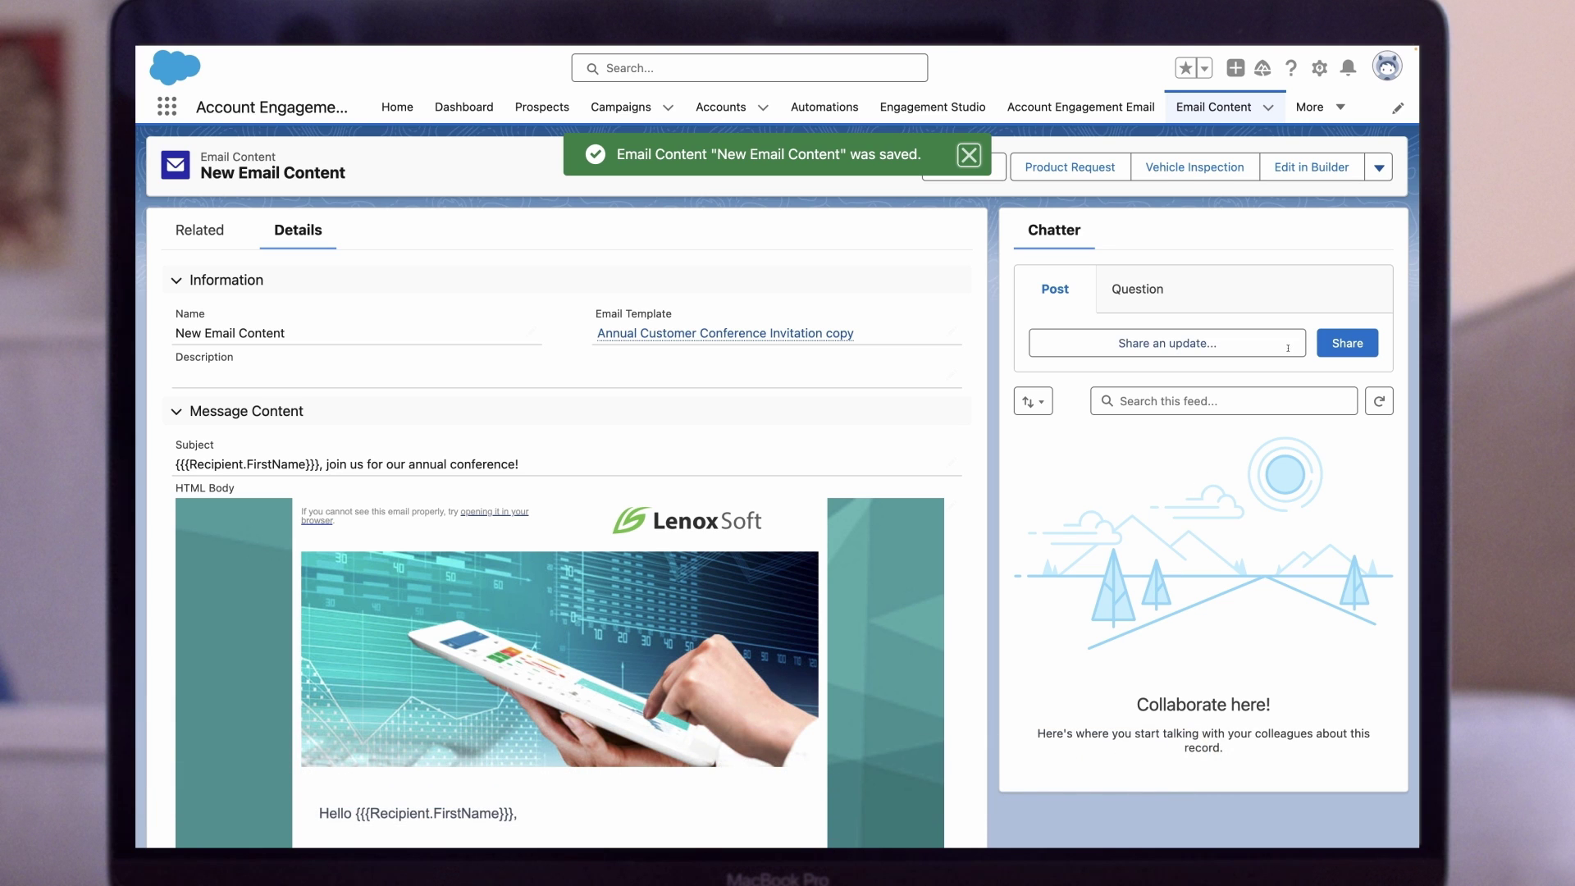
Step: Preview the email as a specific prospect, found by first name
click(1386, 169)
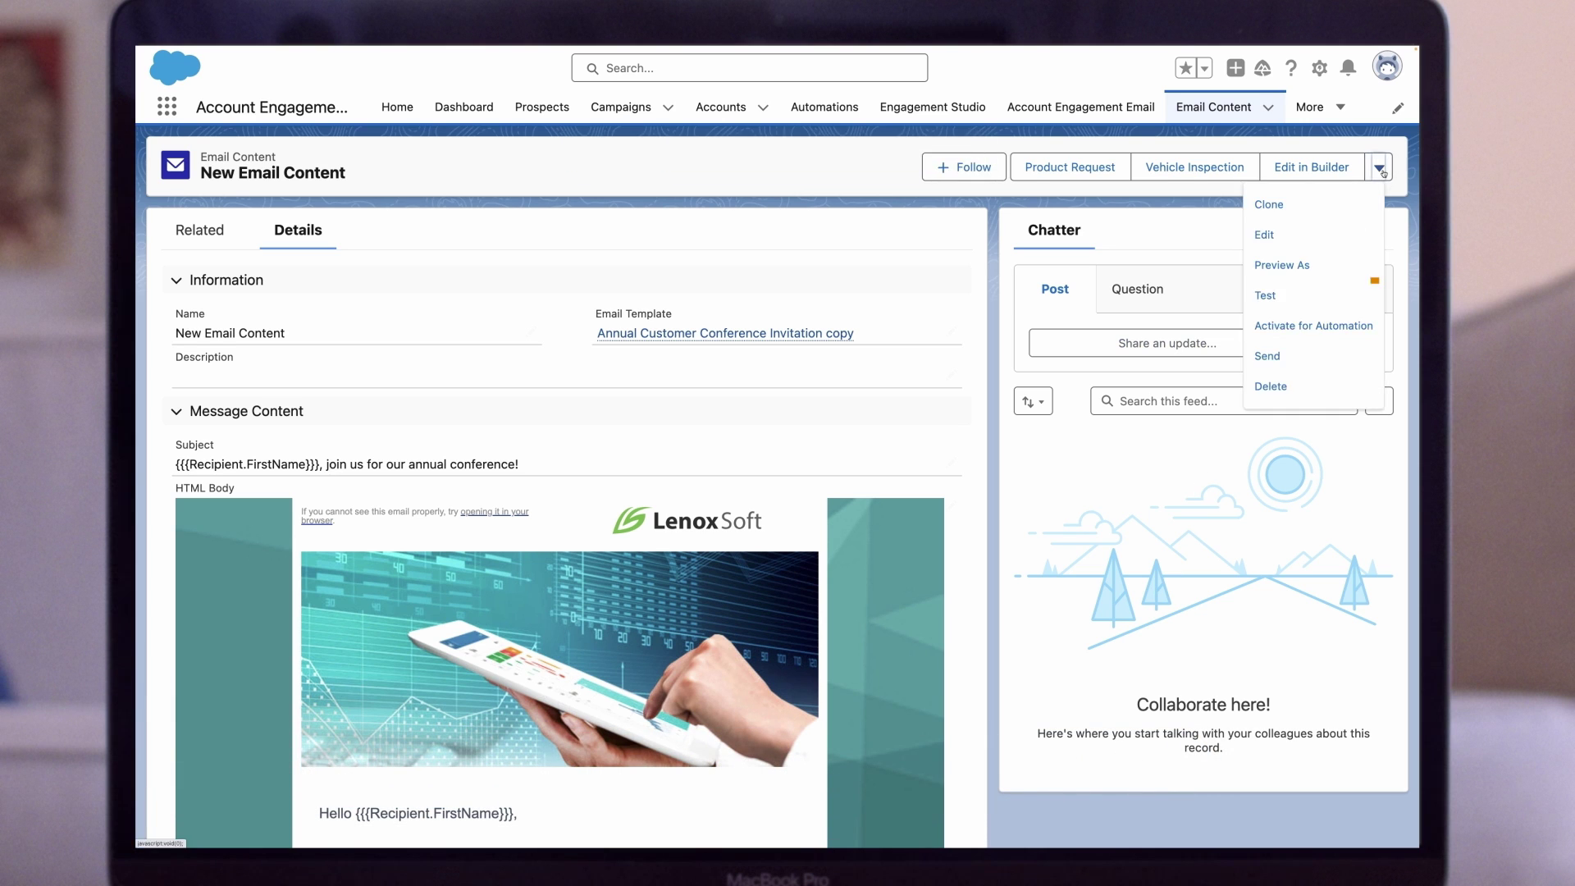
click(1282, 265)
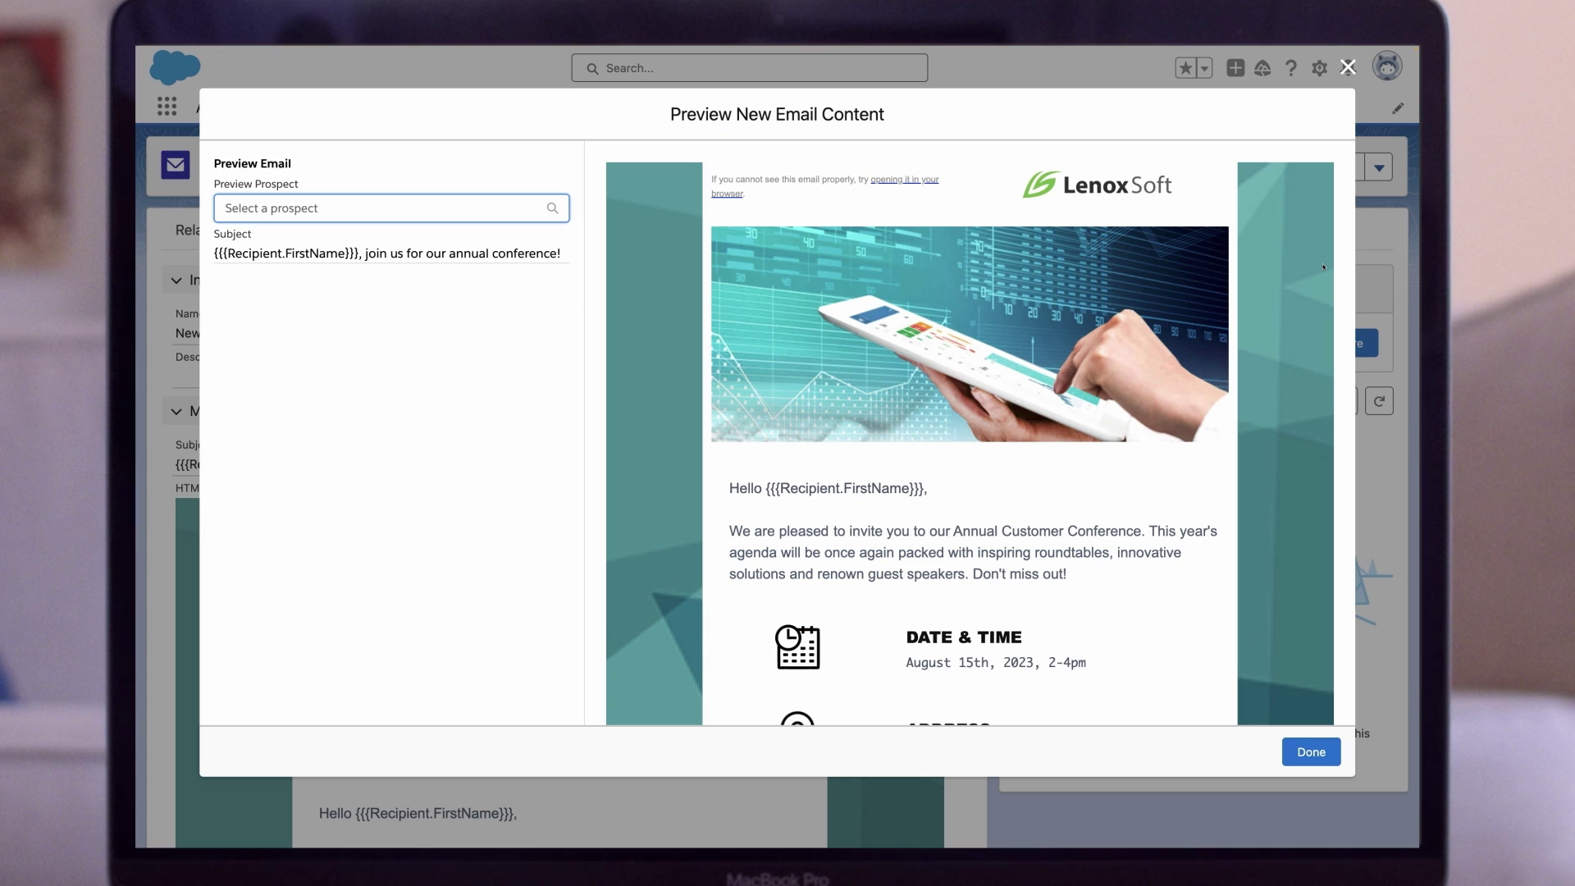
text(Ai)
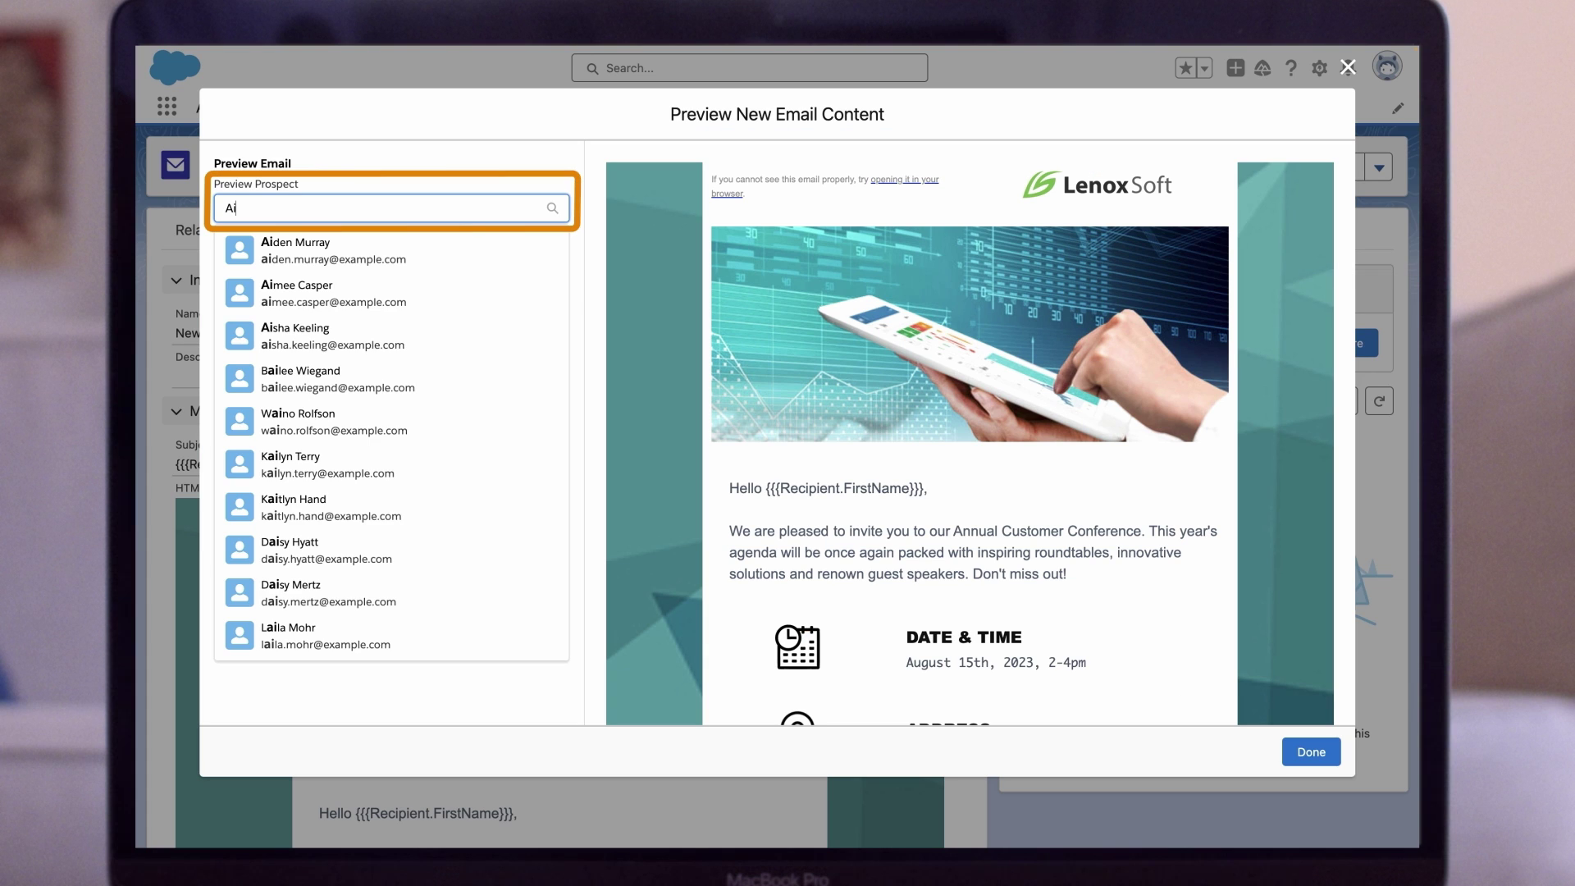
text(mee)
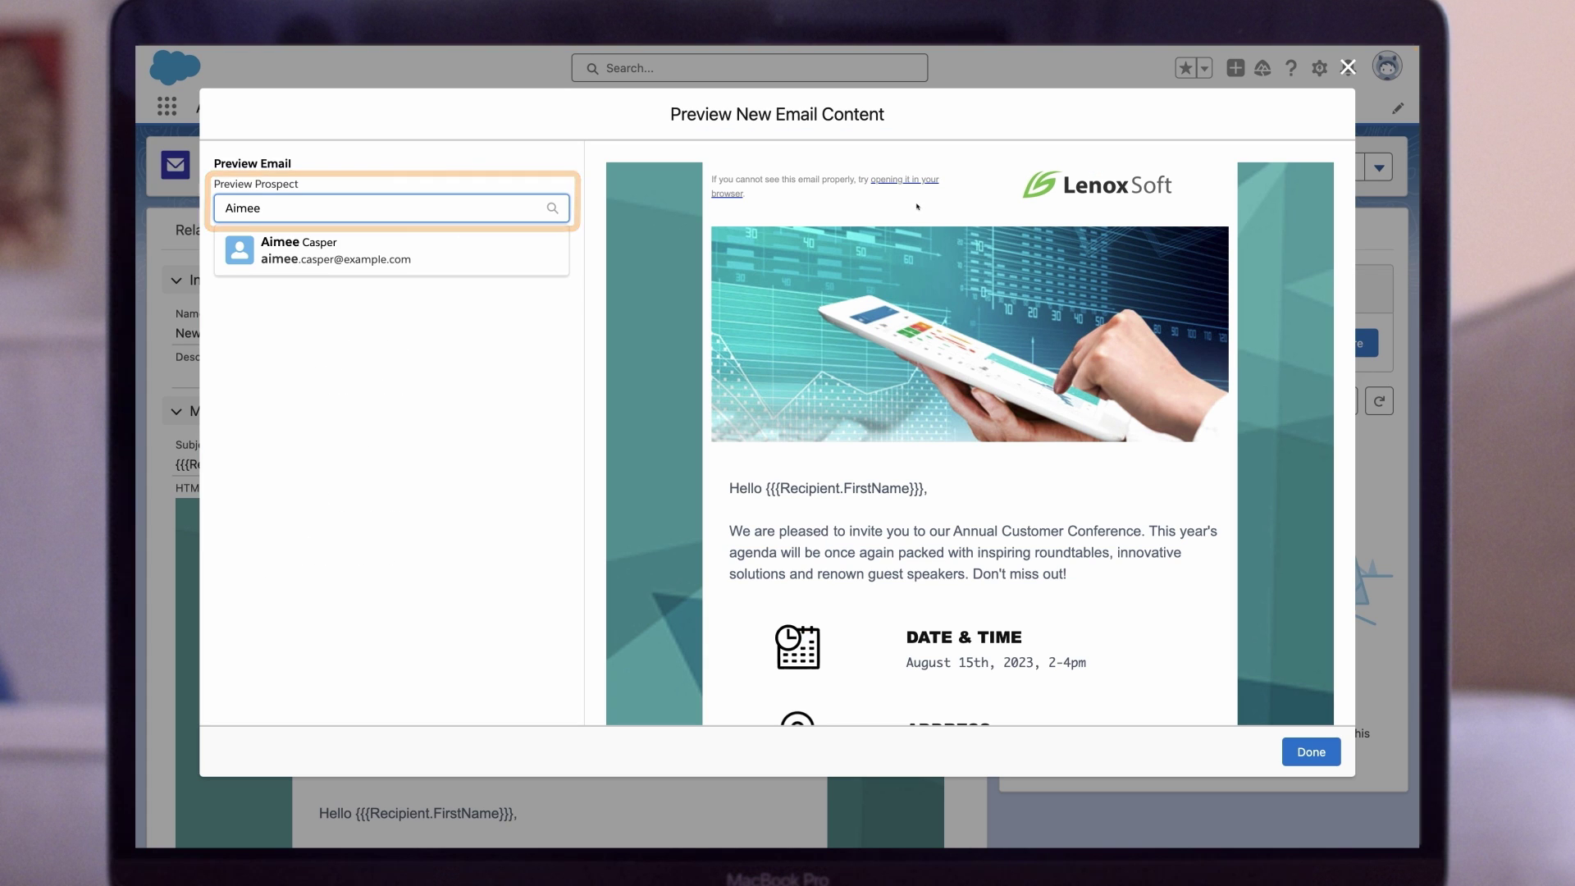
click(447, 258)
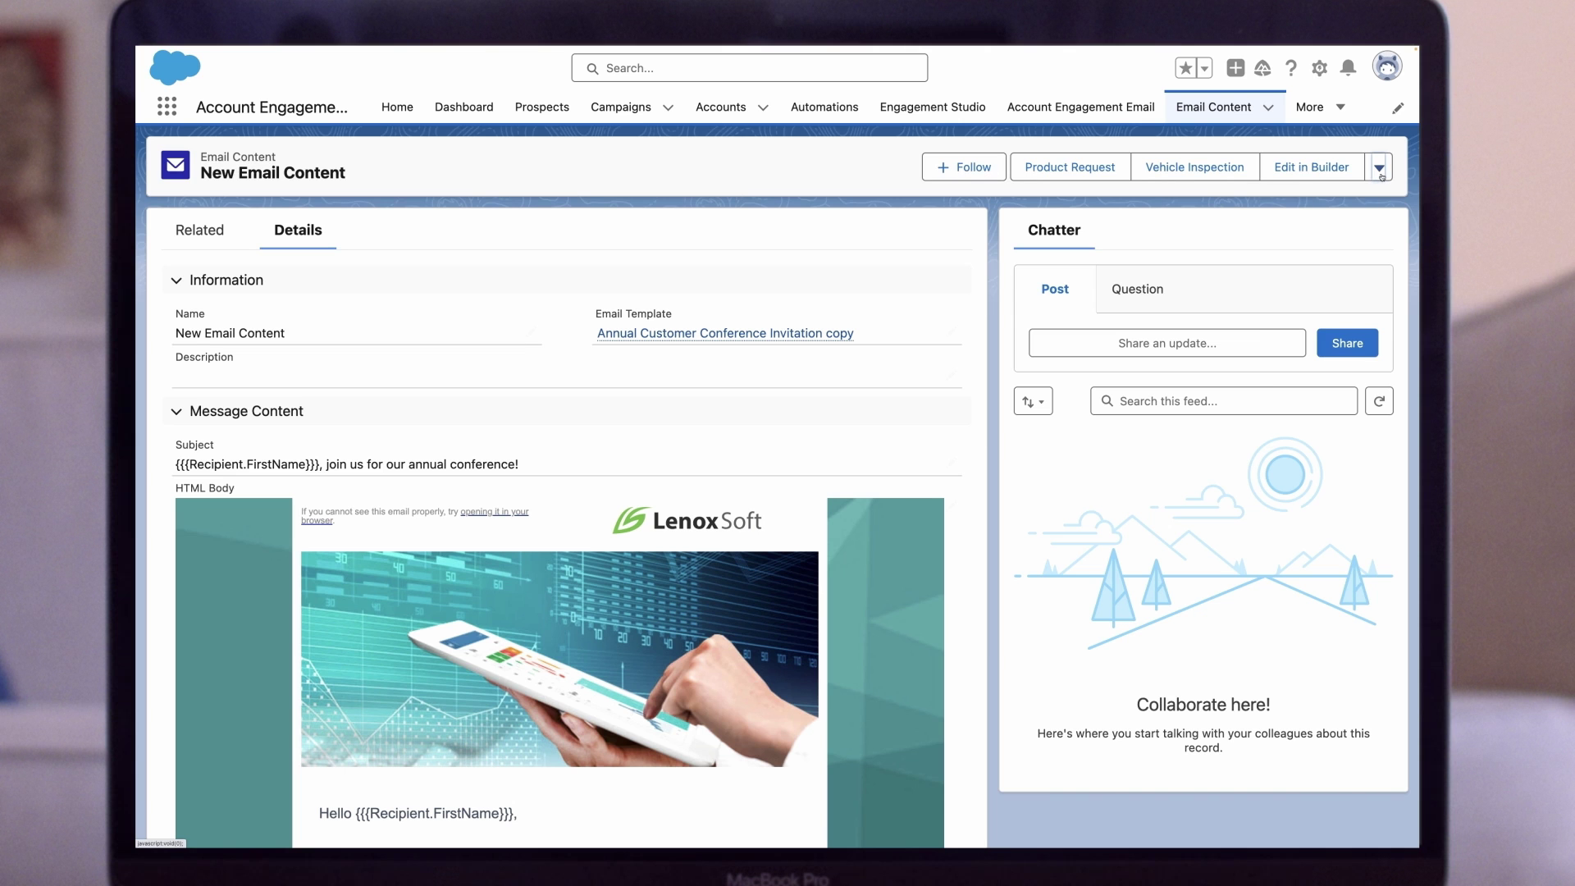
Step: Send a Marketing-type test of the email to the "Test list" Pardot list and finish testing
click(1379, 167)
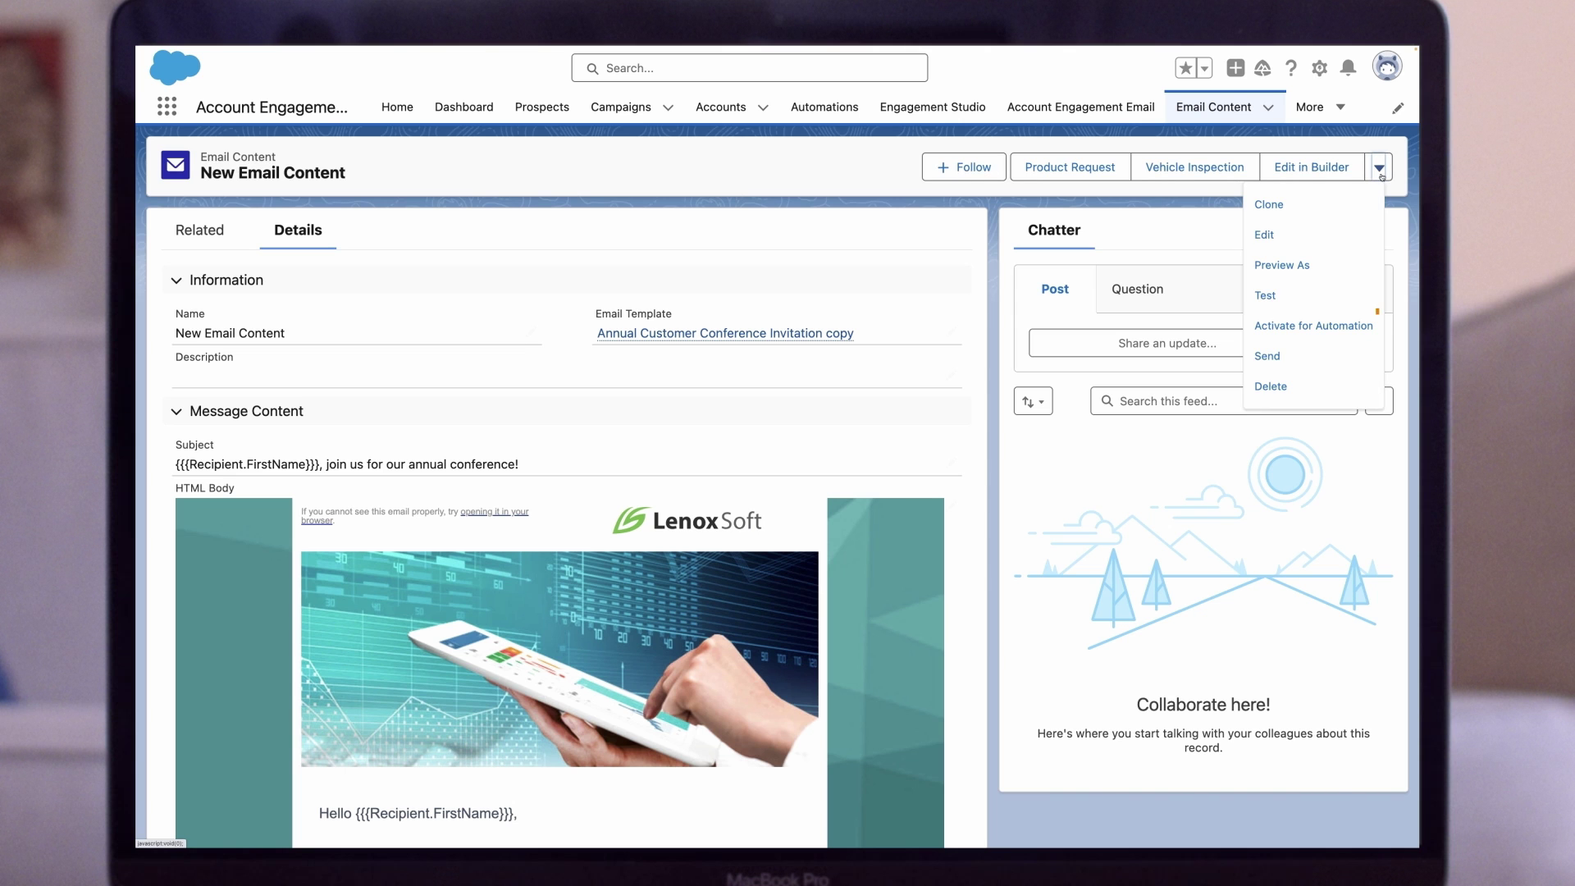
click(1329, 289)
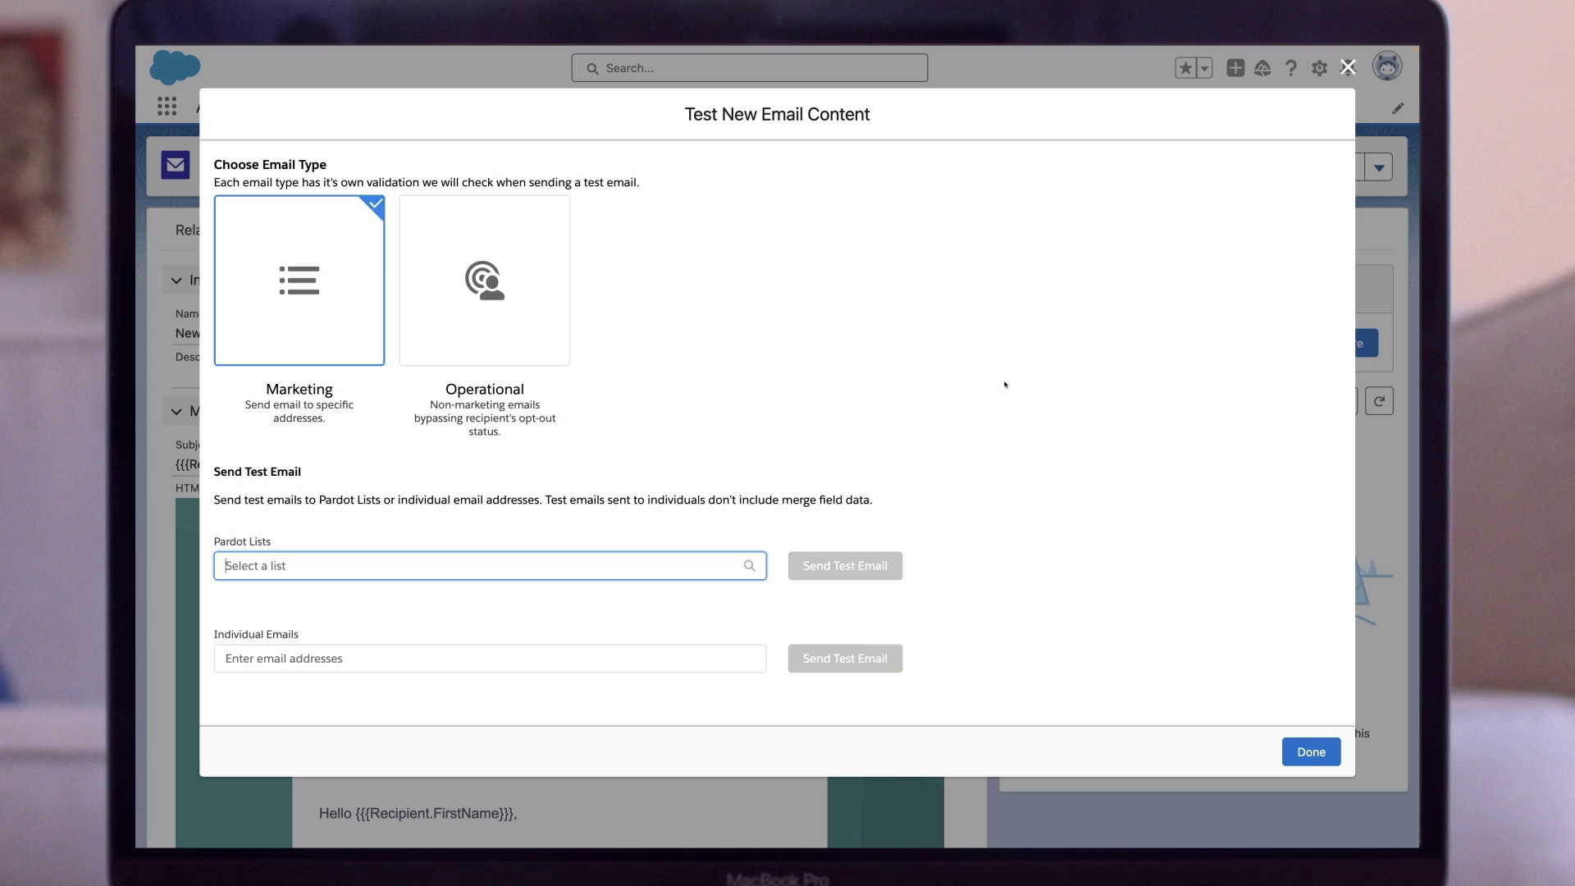
text(tes)
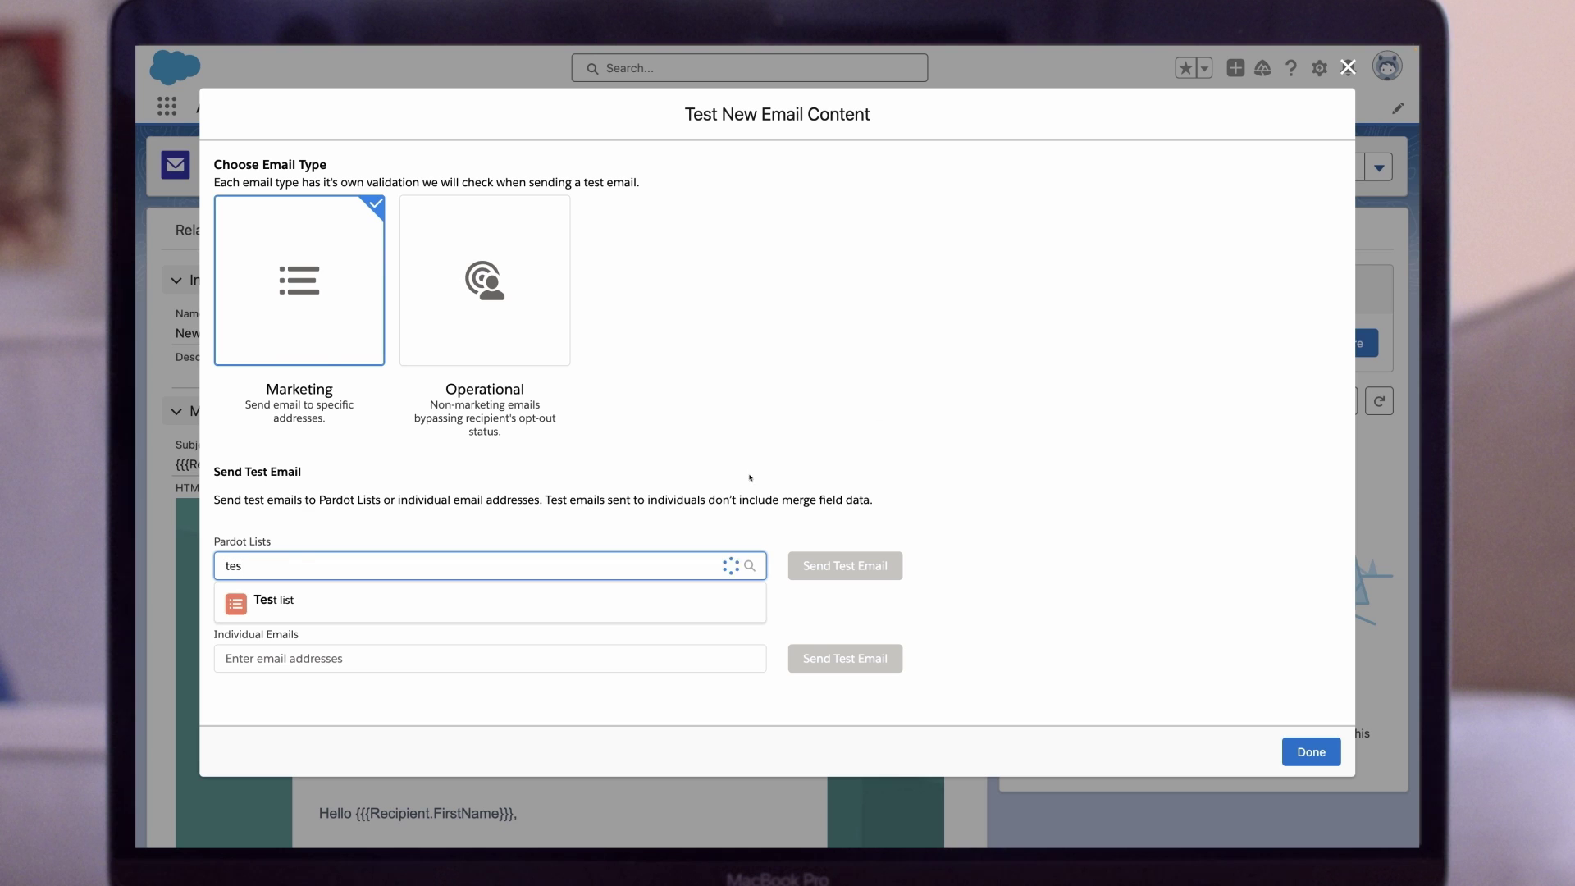
click(656, 603)
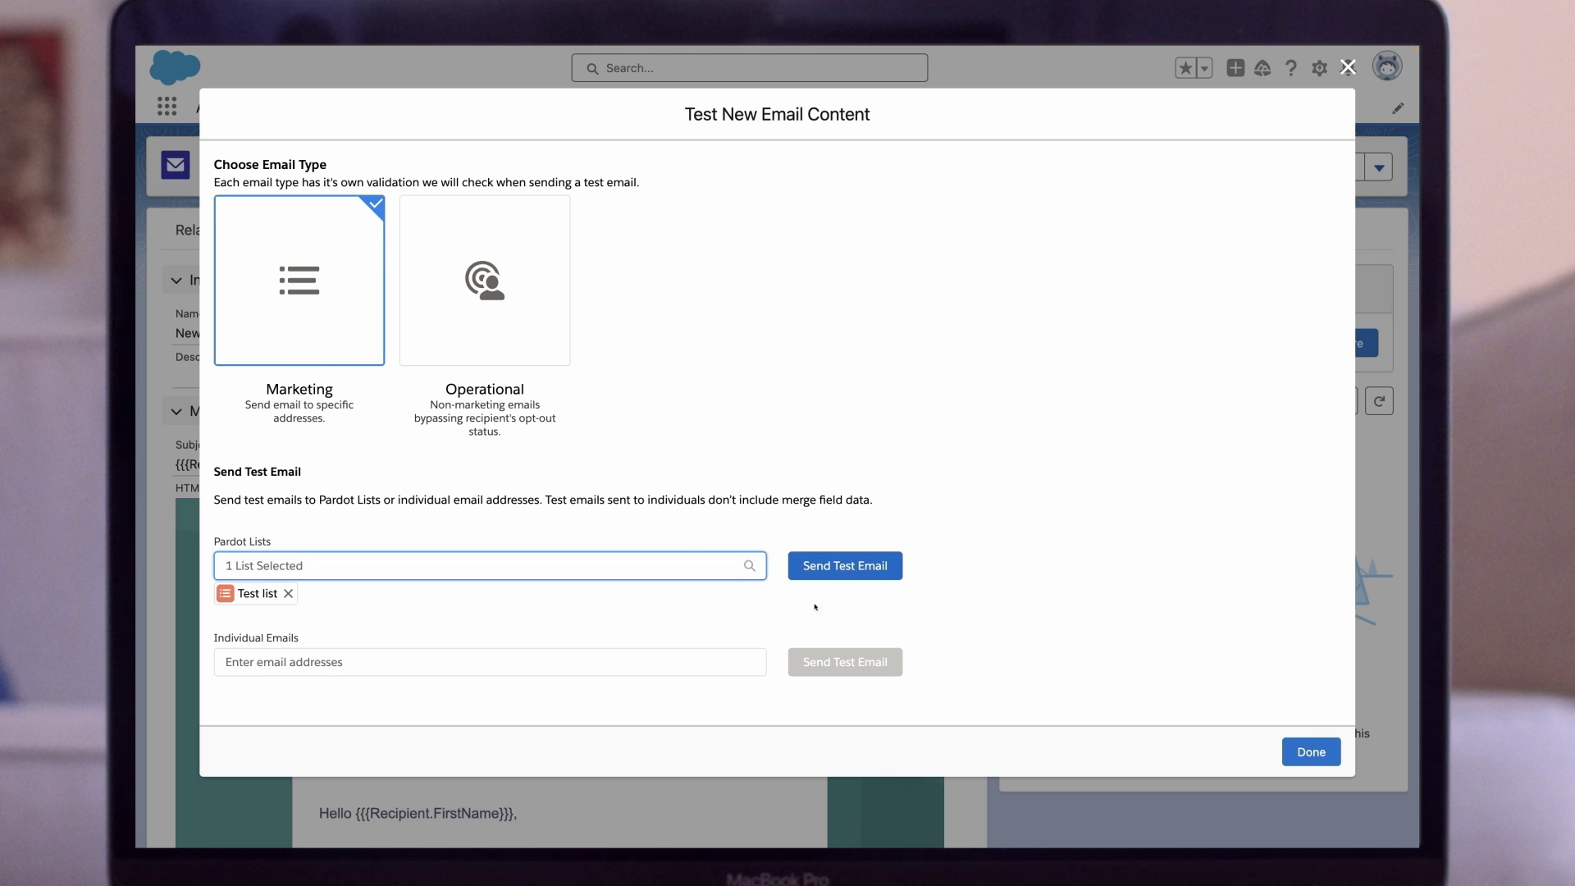
click(854, 568)
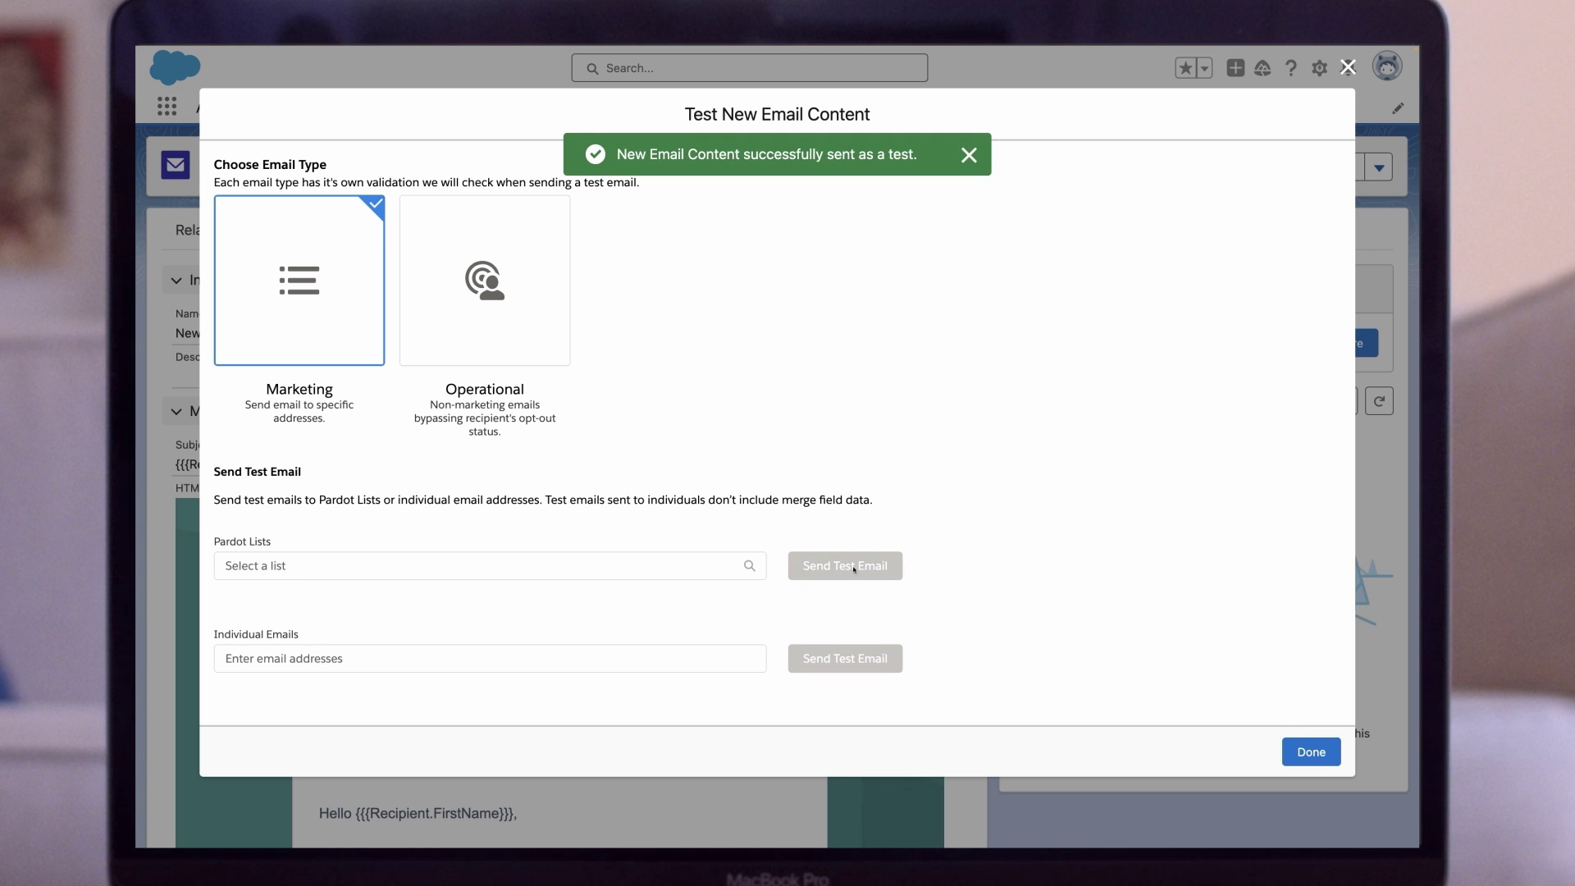
click(1309, 751)
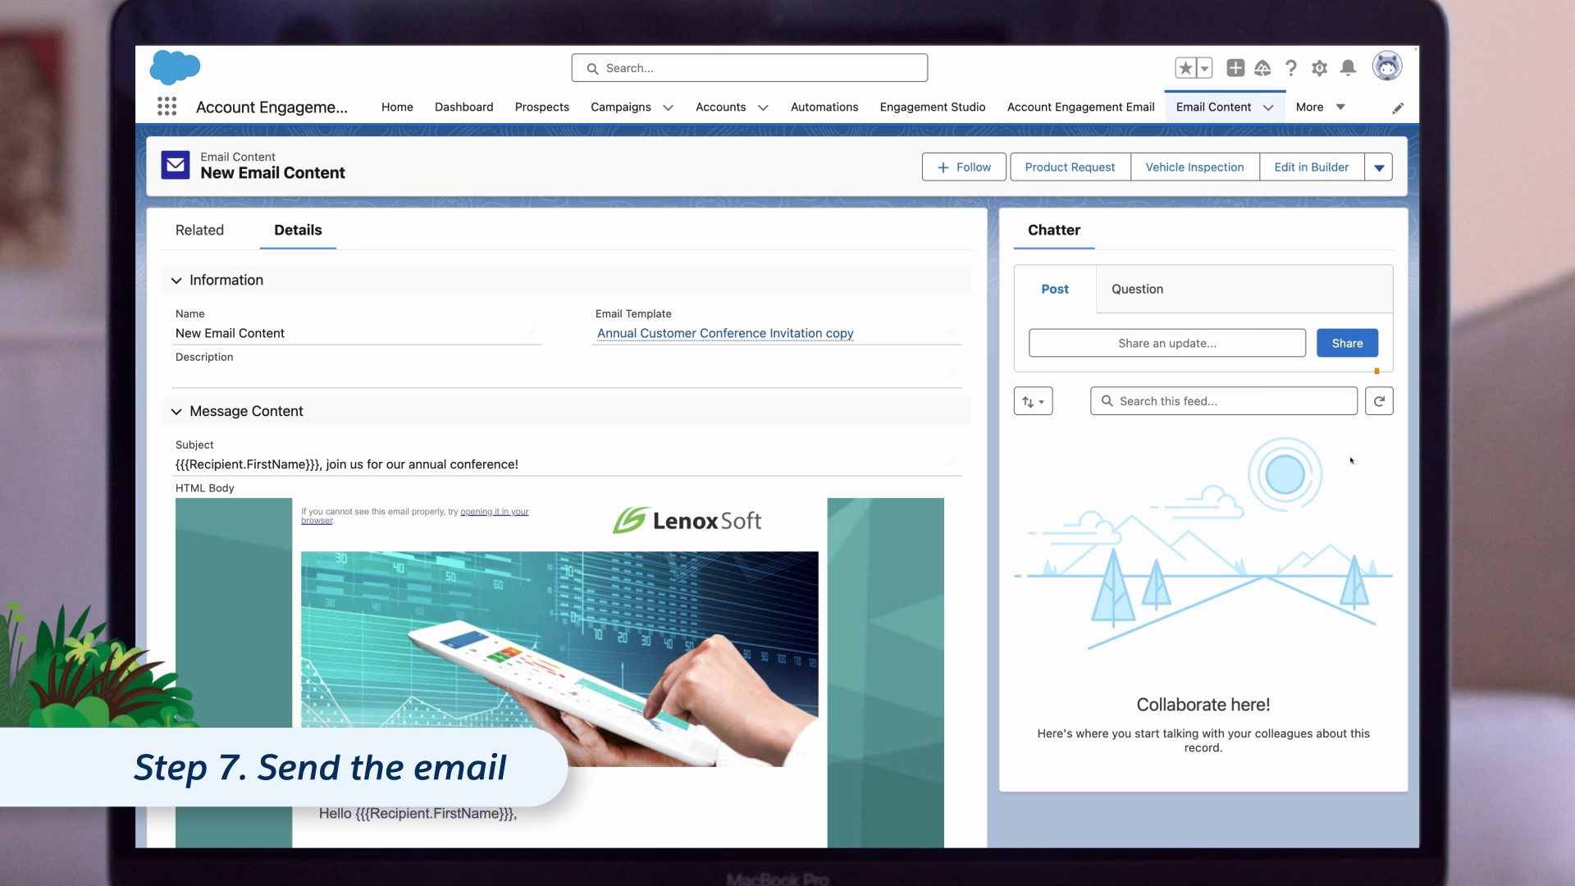
Step: Start sending the email with Marketing as the email type
click(1379, 166)
click(1284, 355)
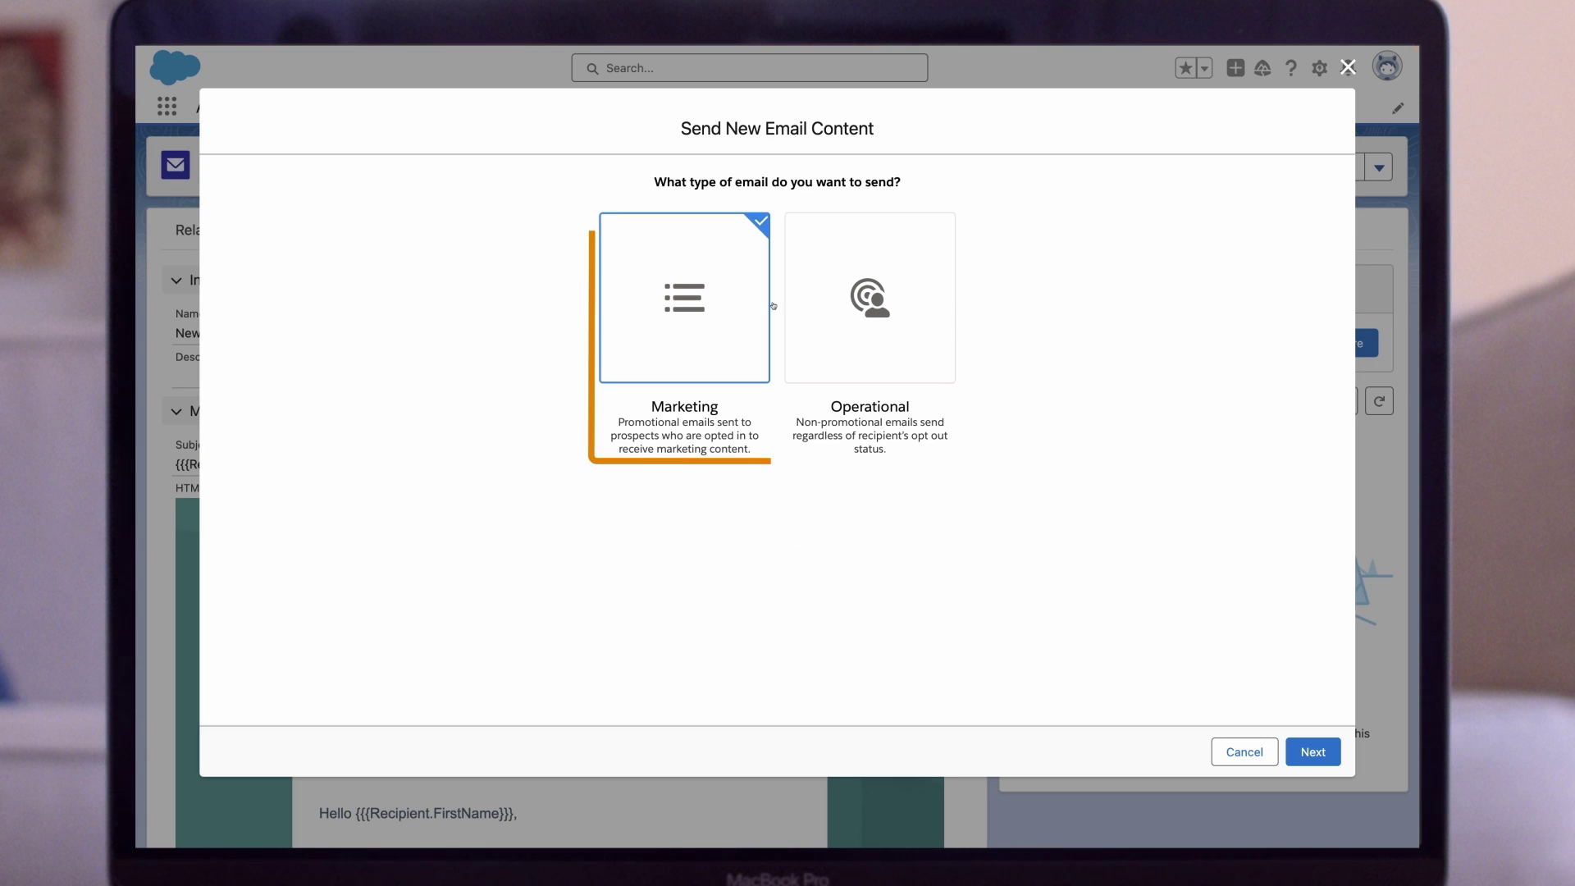
click(1313, 751)
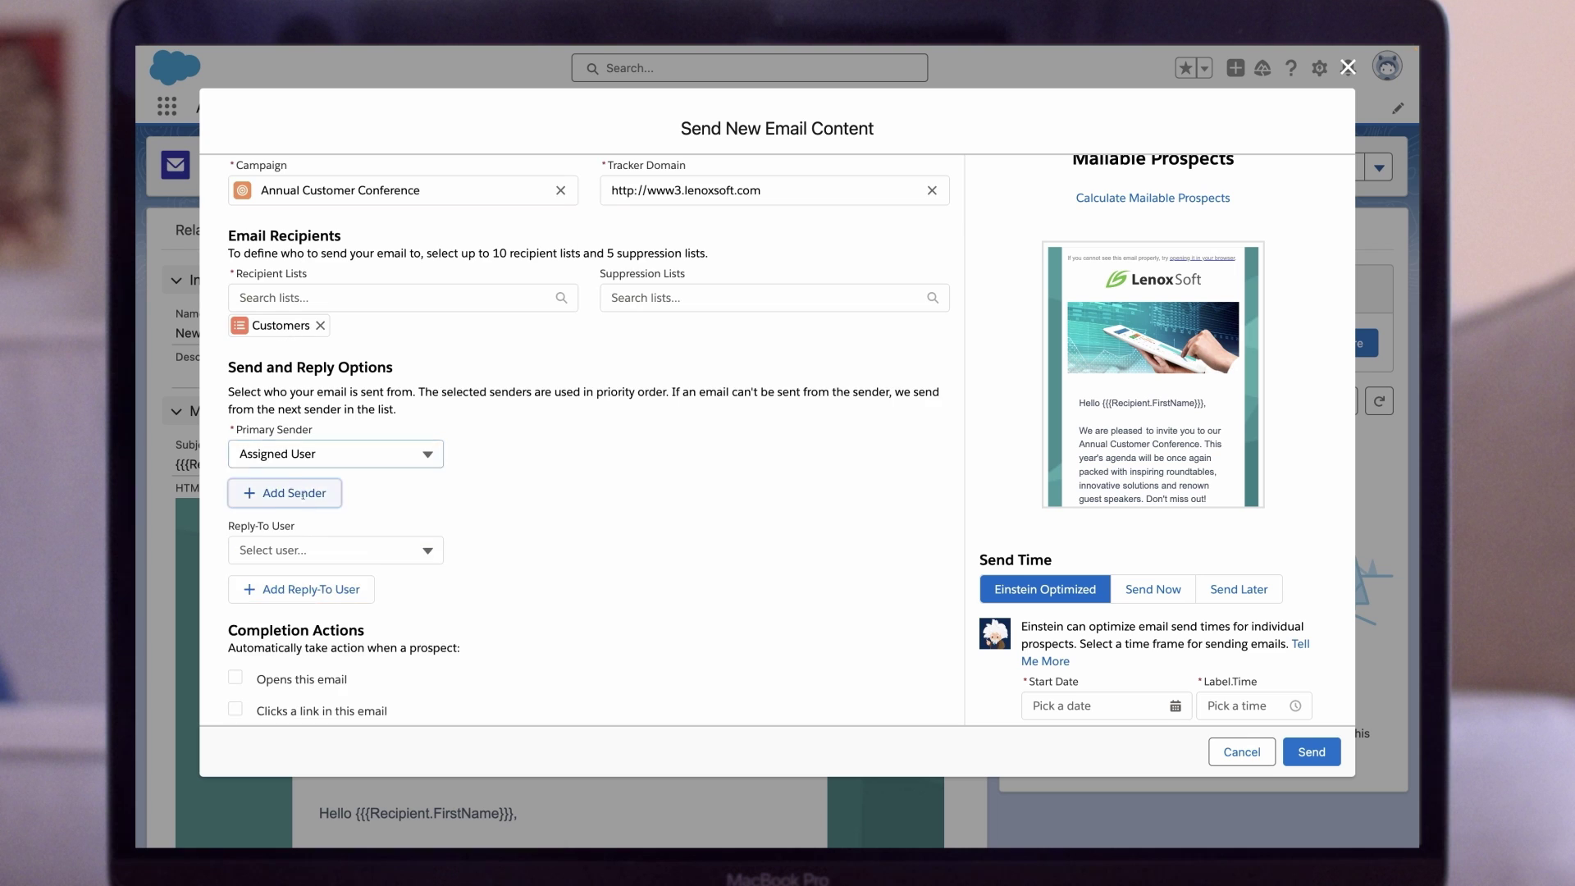
Step: Add a General User as alternate sender, named LenoxSoft, with the marketing e-mail address
click(300, 489)
click(302, 507)
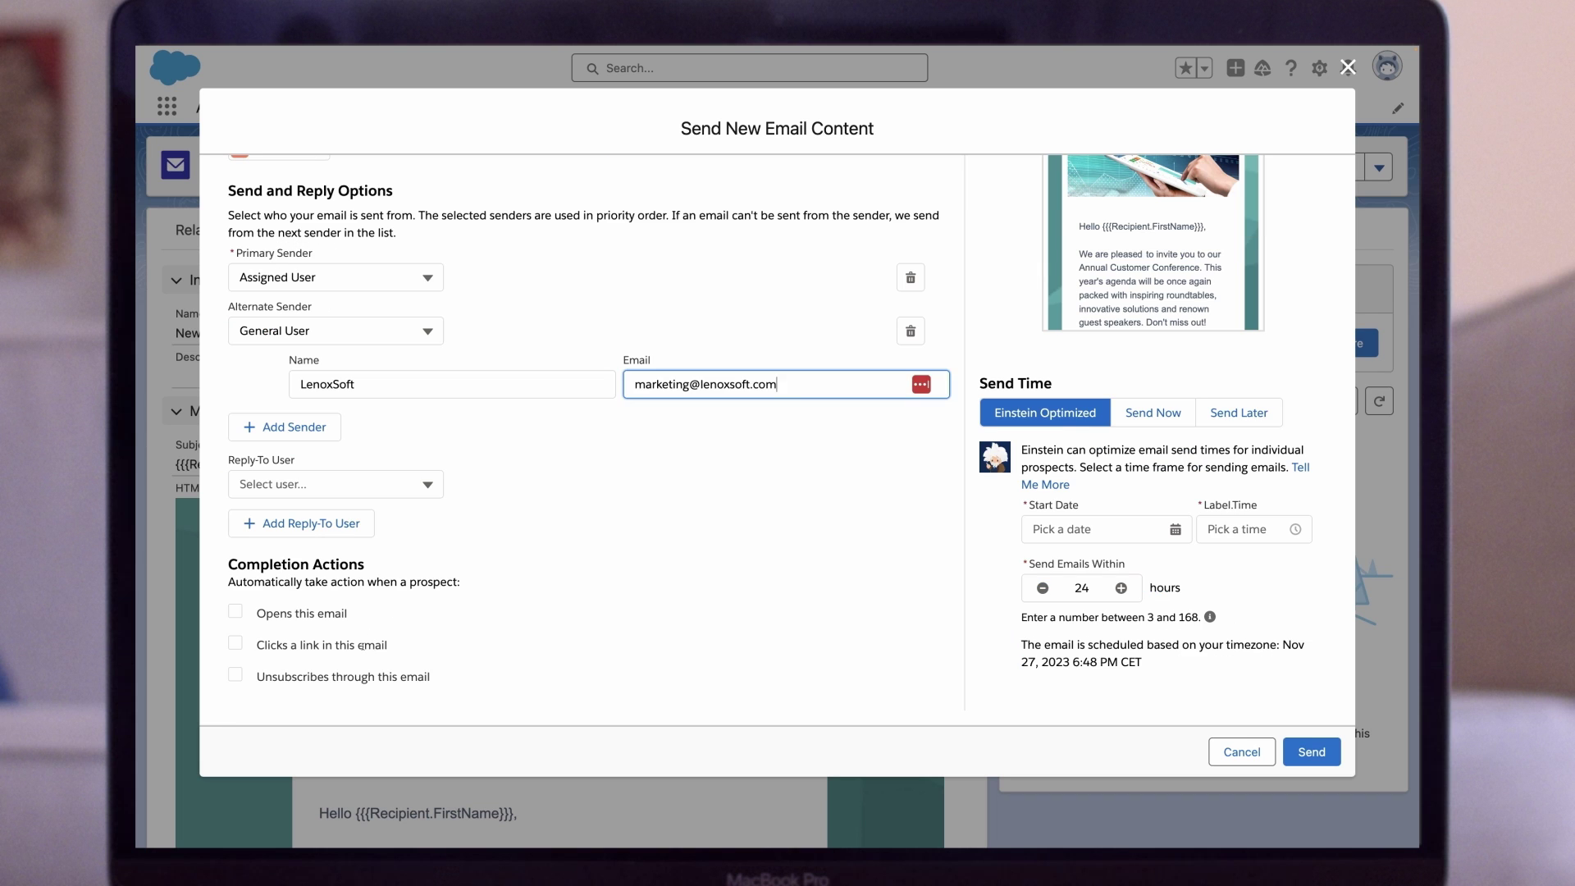
Step: Add a completion action for clicks on any link that adds prospects to the Annual Customer Conference campaign with member status Responded
click(362, 646)
scroll(340, 648, down, 2)
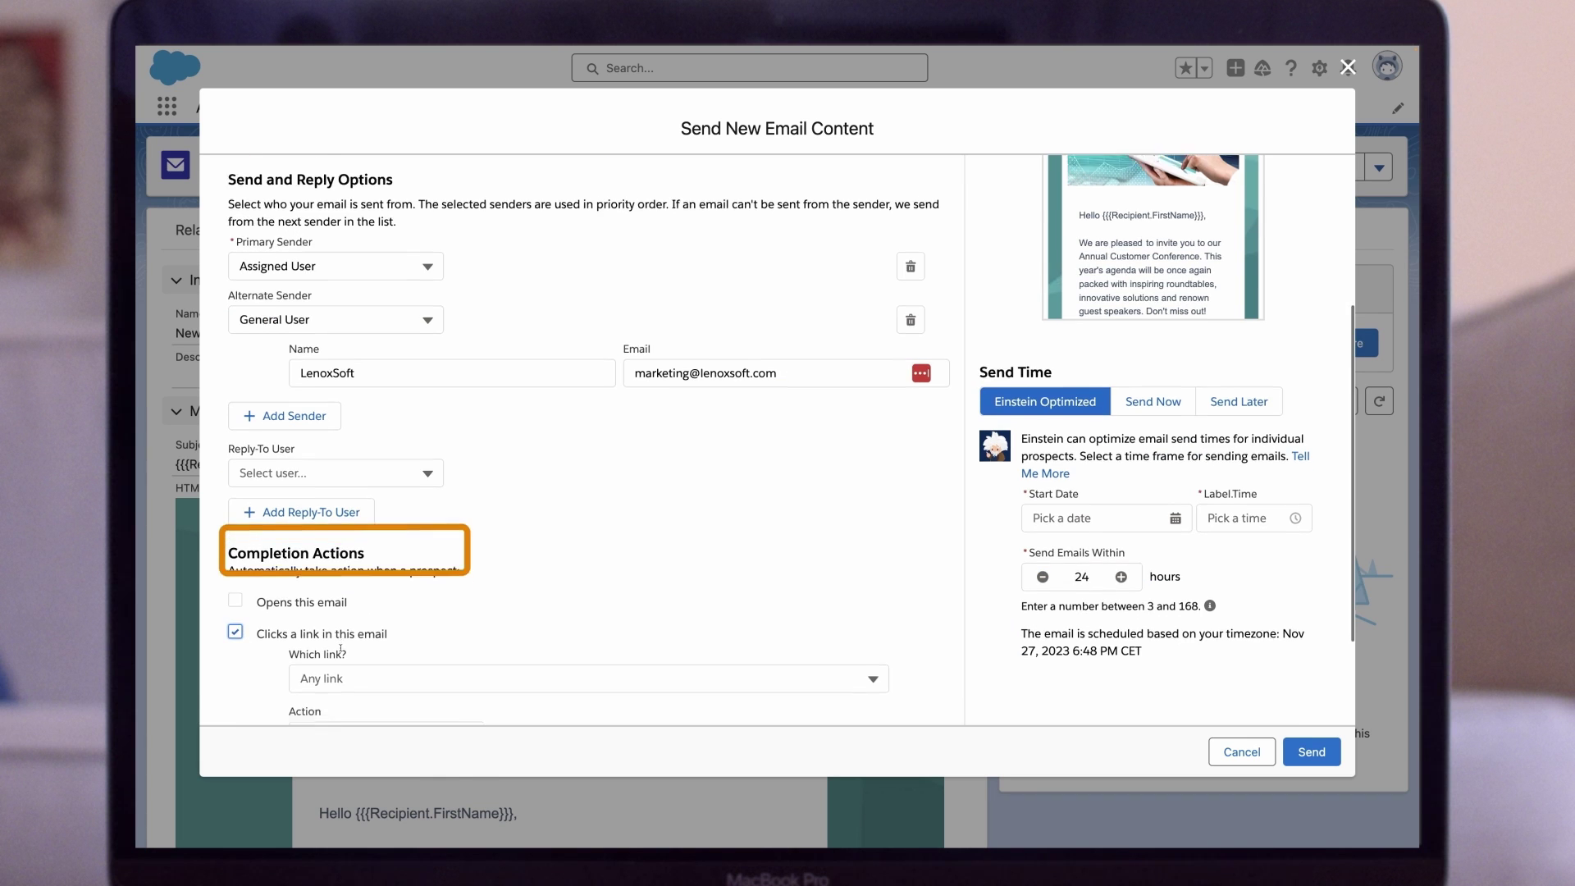
scroll(341, 649, down, 2)
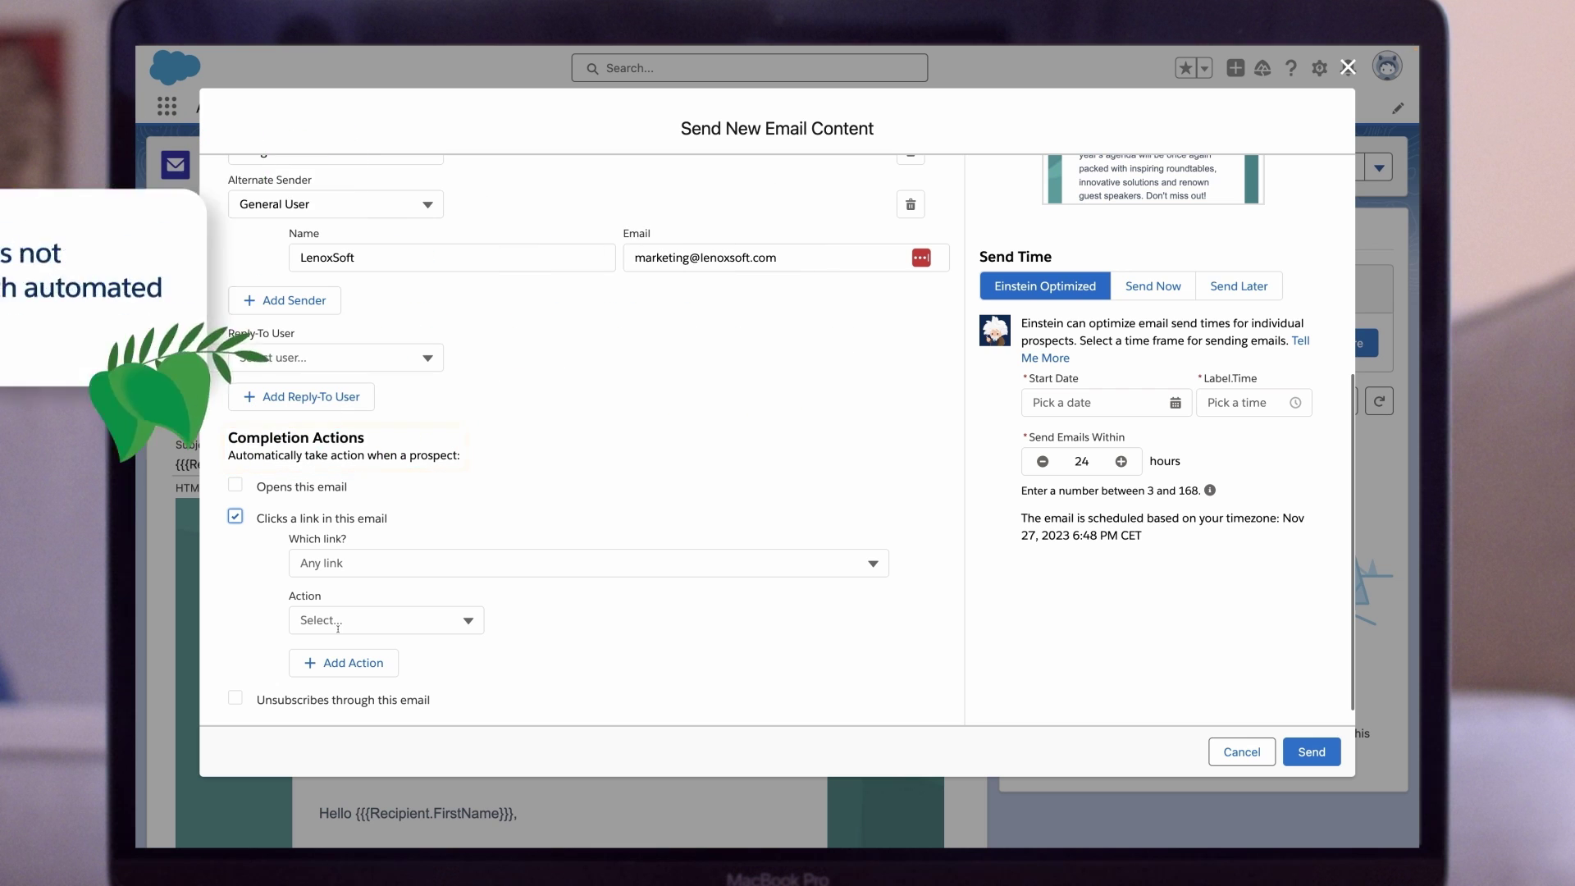
click(338, 623)
click(412, 483)
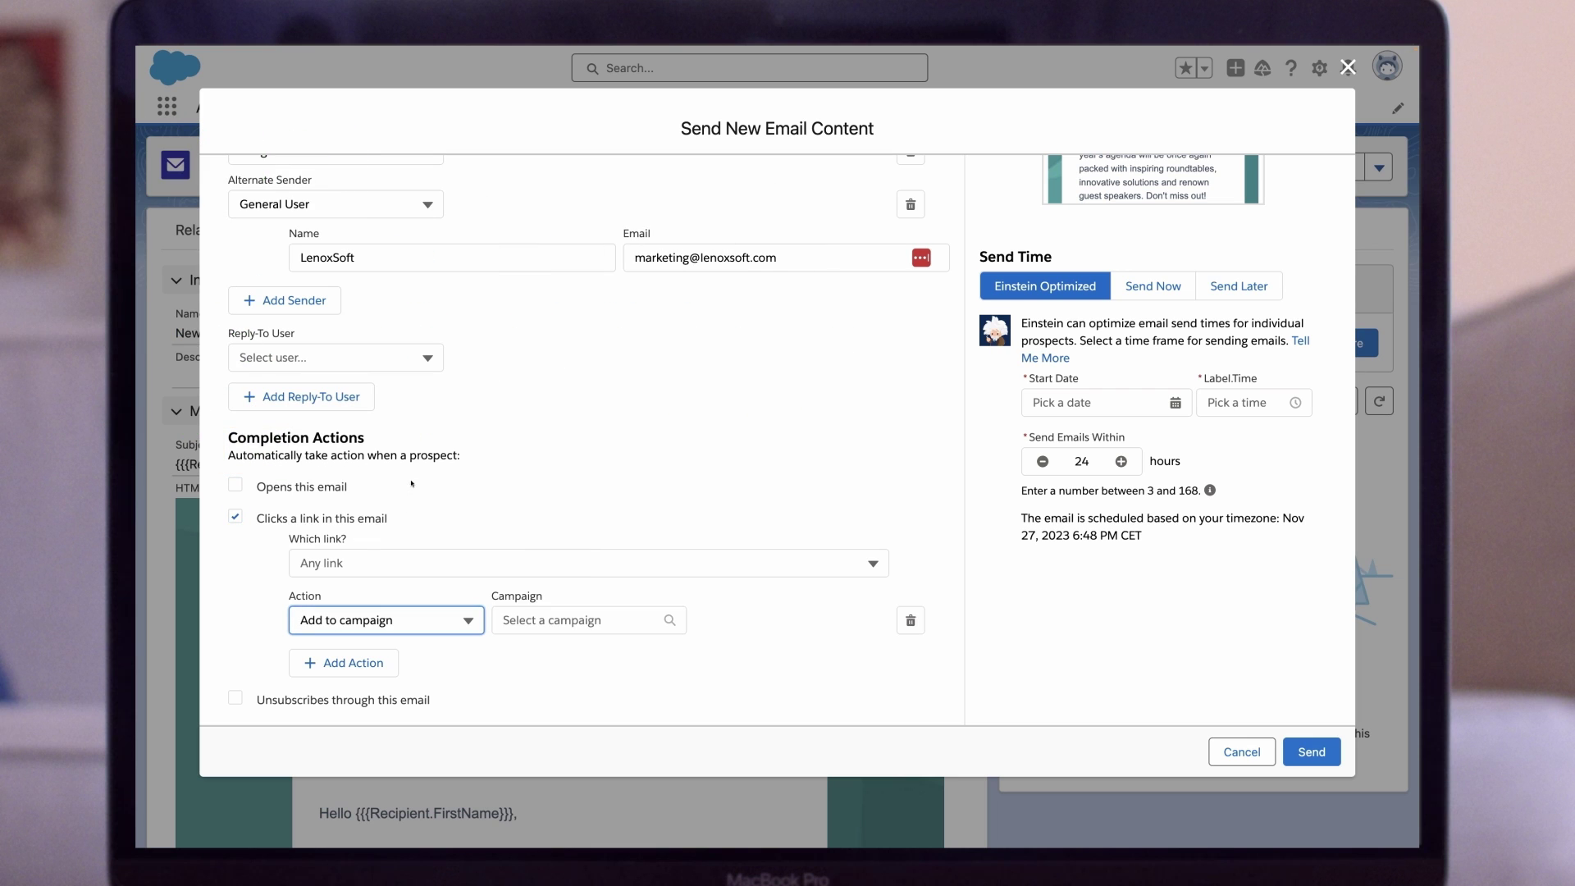
click(542, 620)
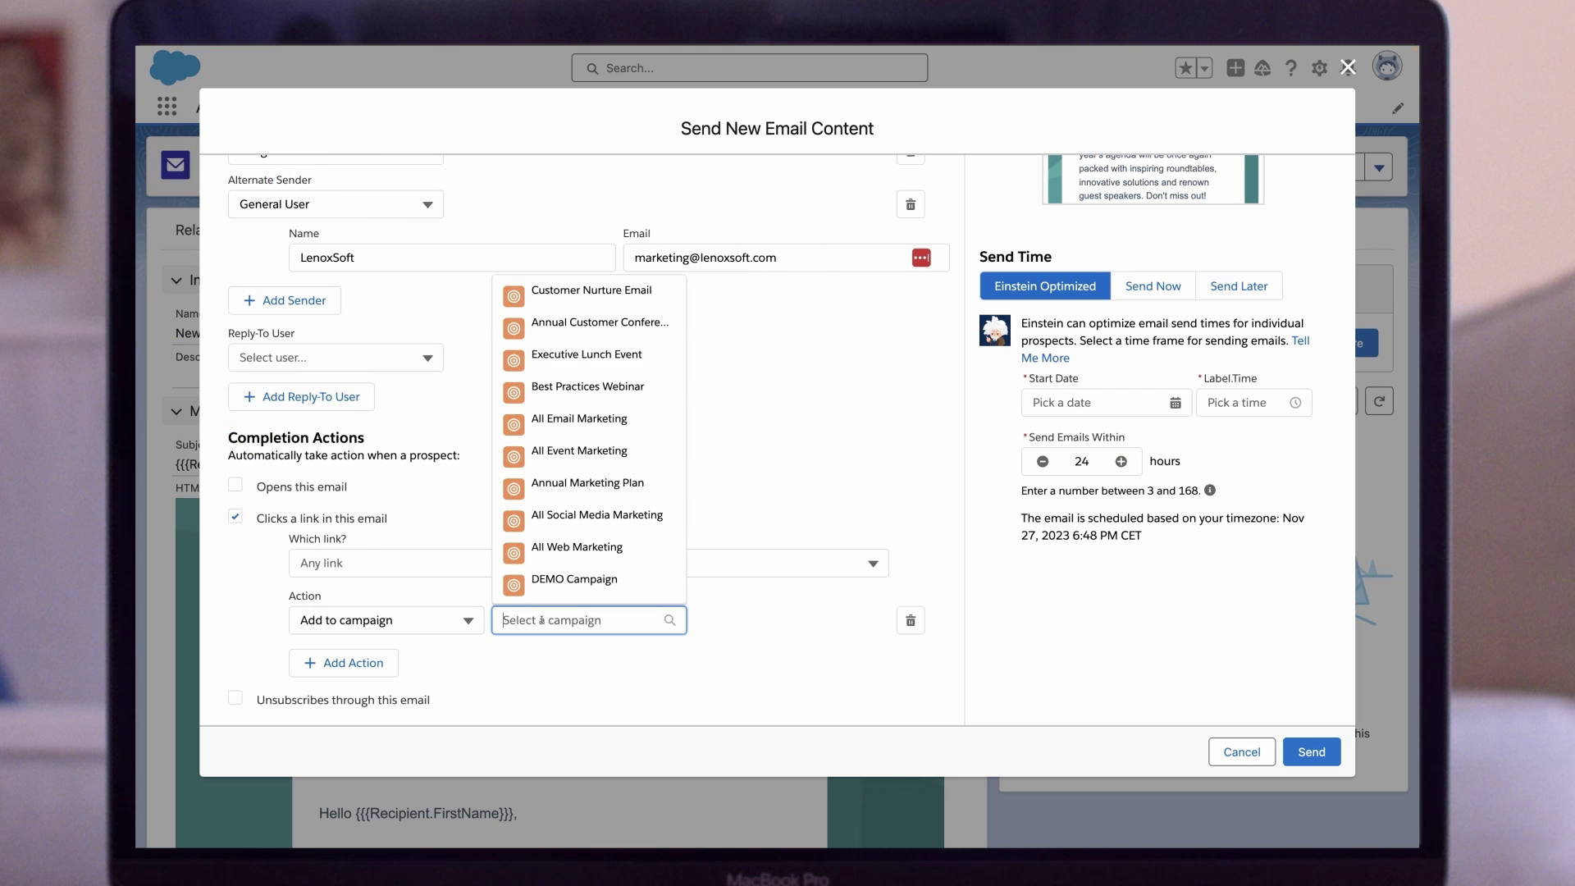
click(578, 335)
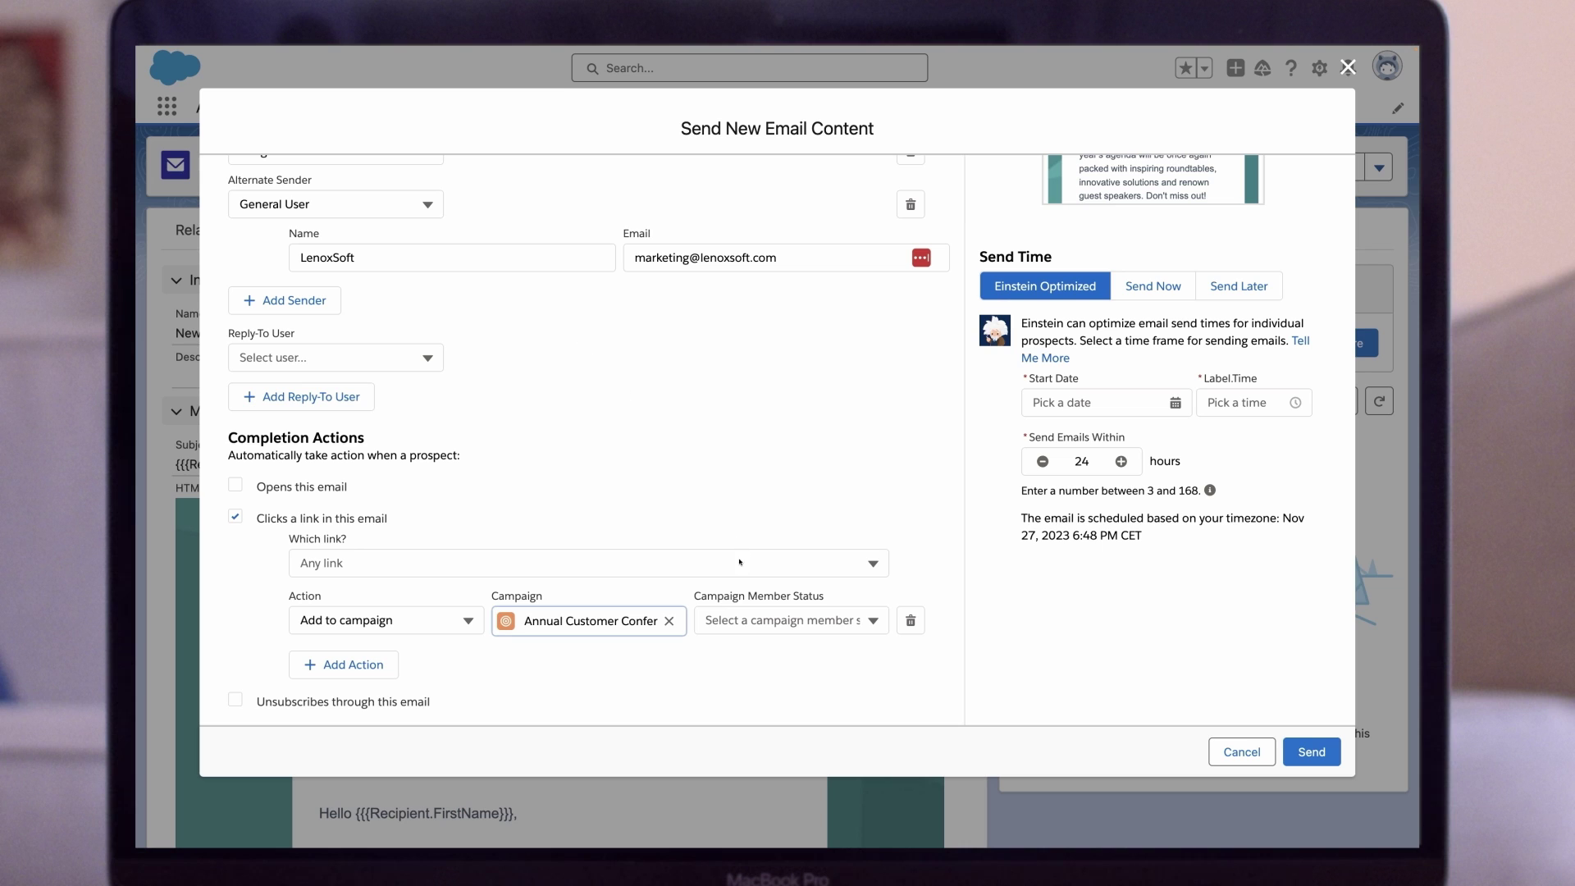
click(743, 620)
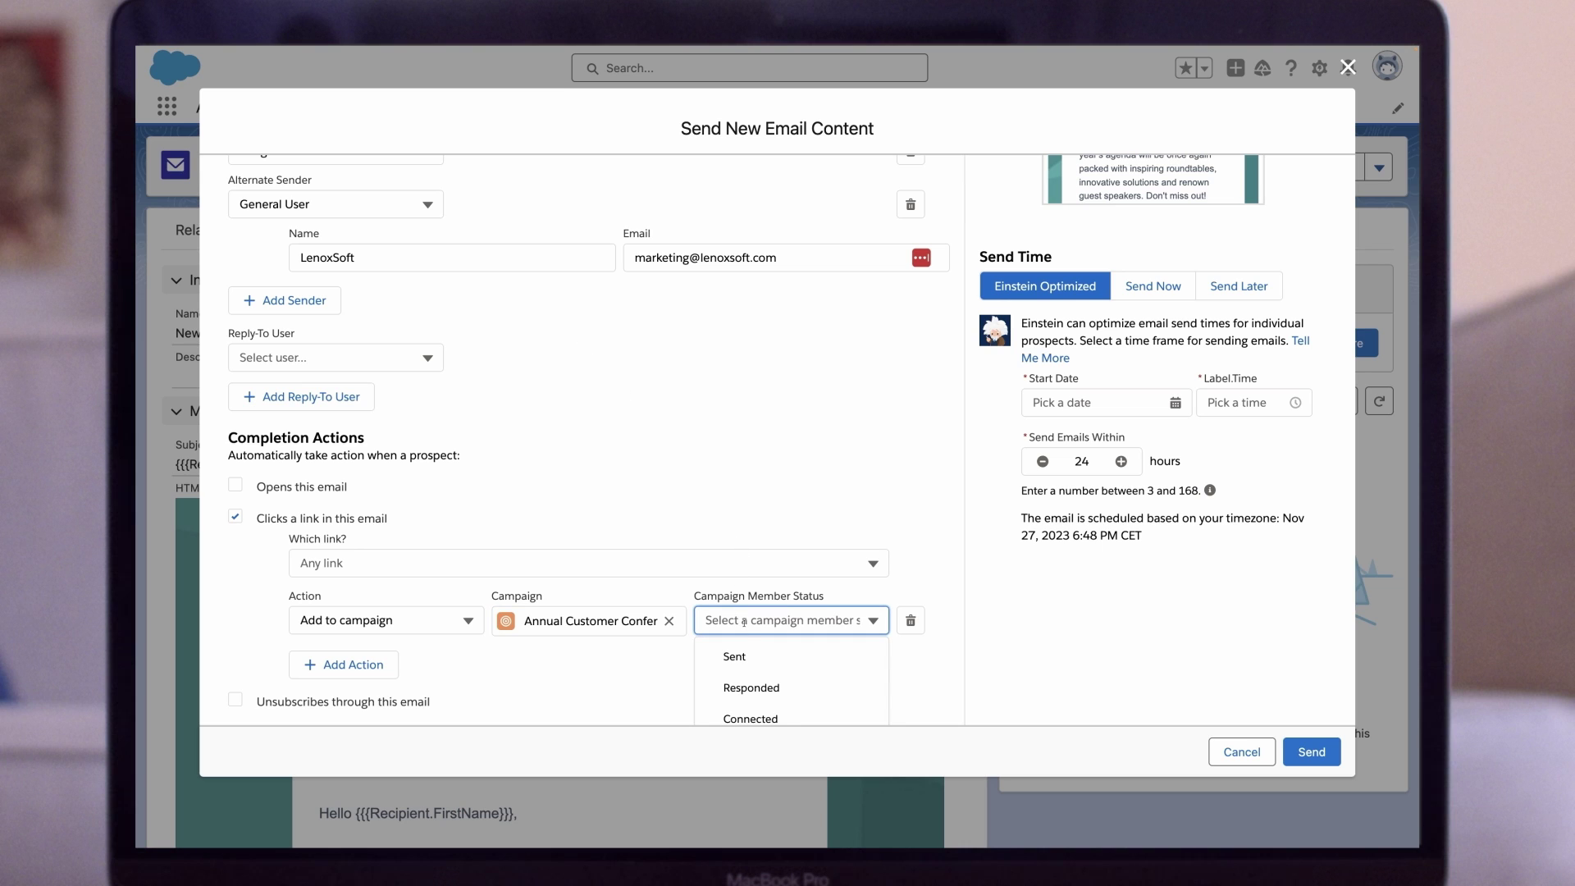
click(755, 688)
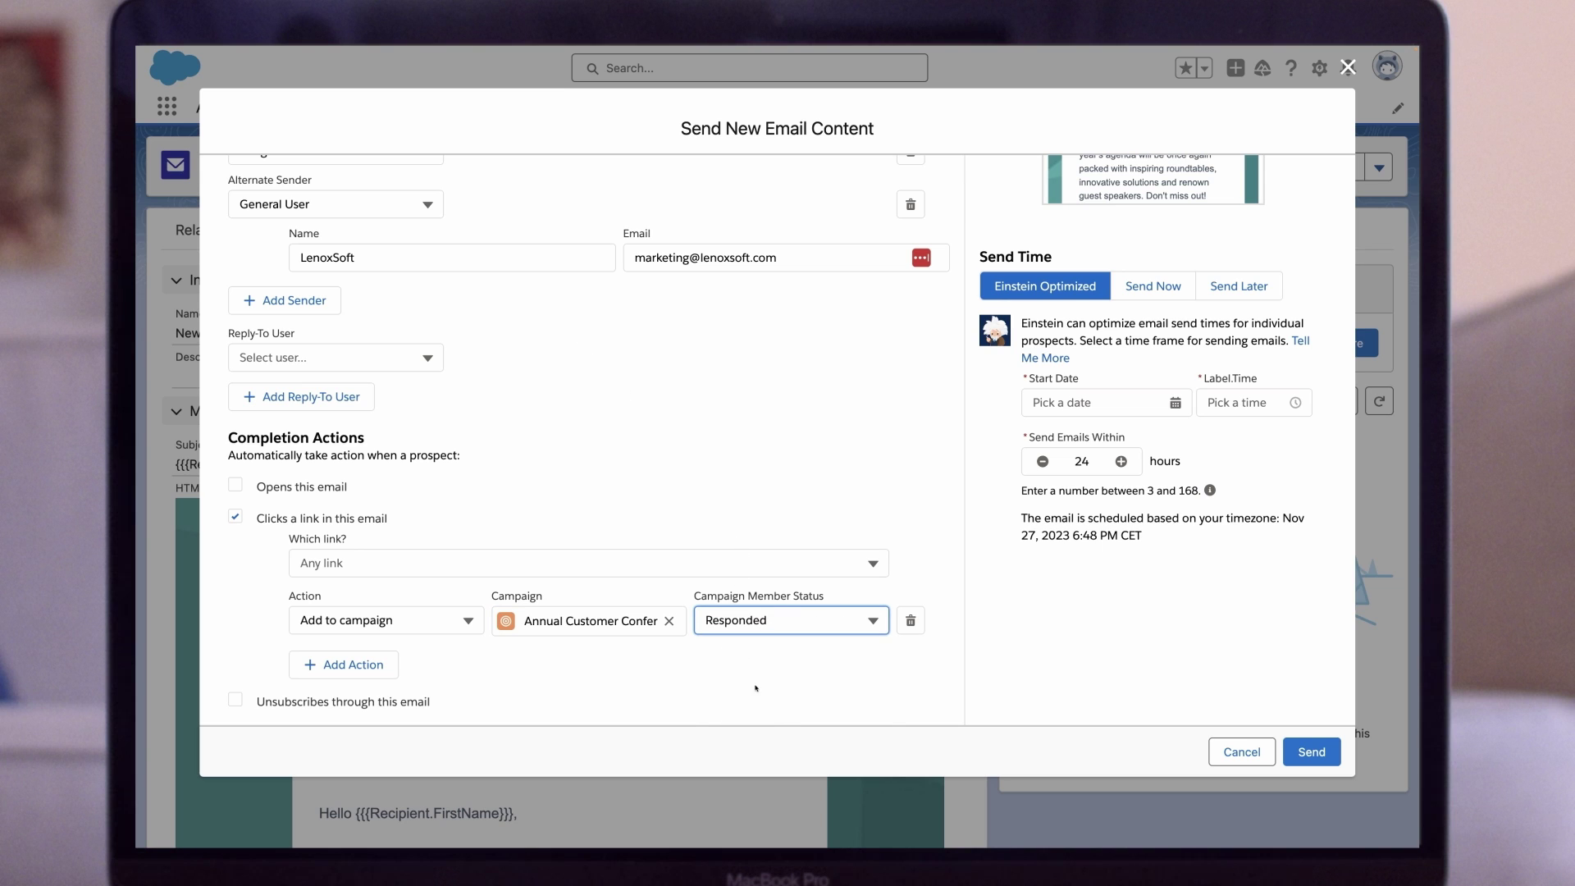
Step: Set the send time to Send Now and send the email
scroll(983, 673, down, 1)
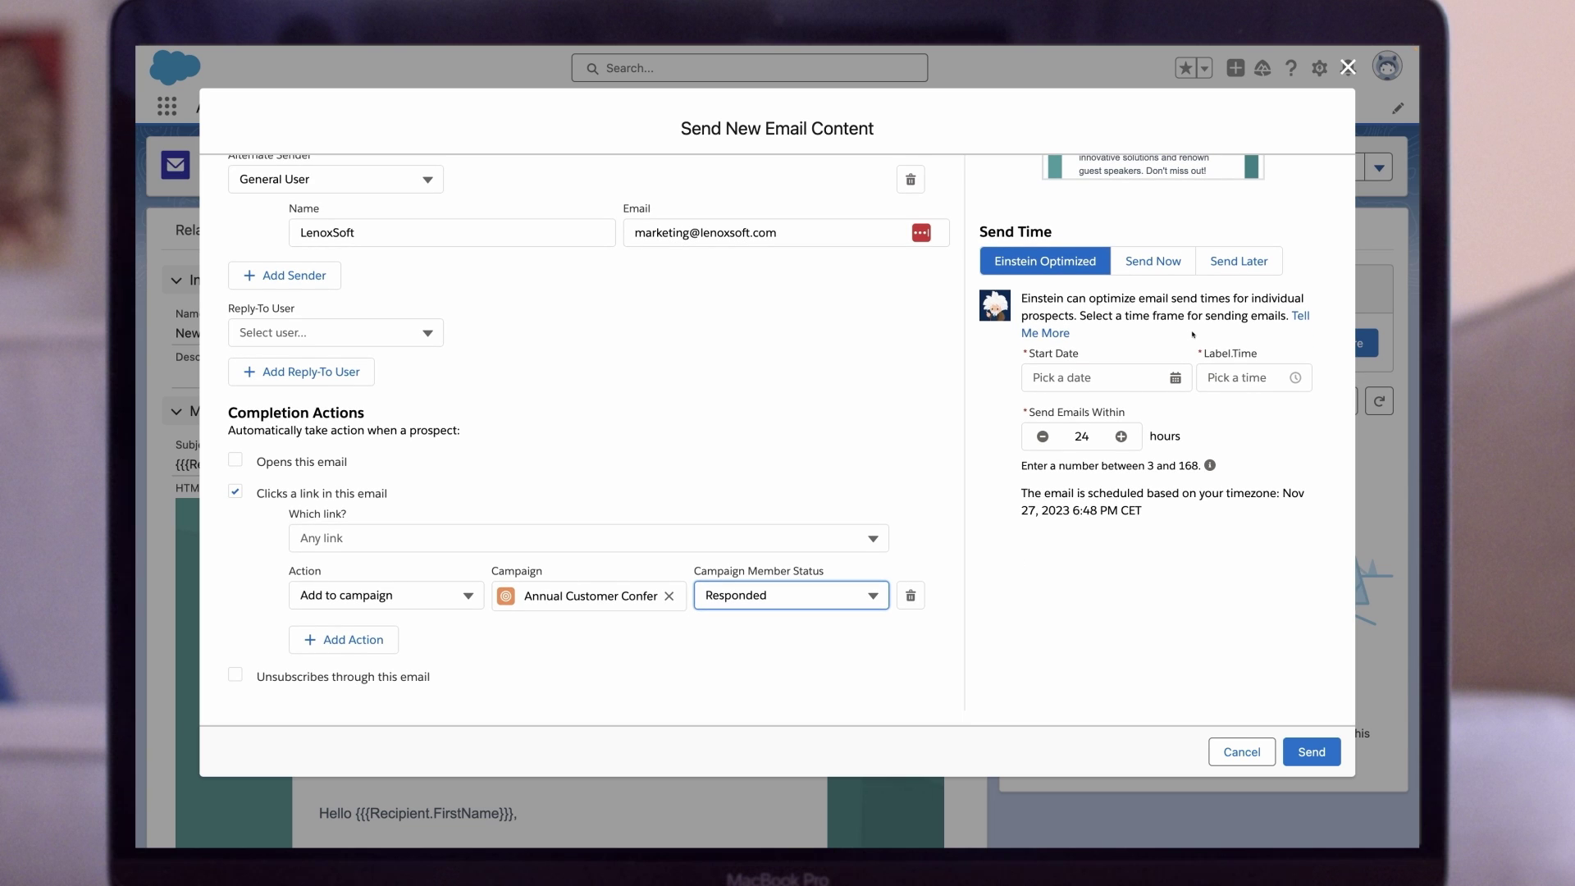
click(1153, 261)
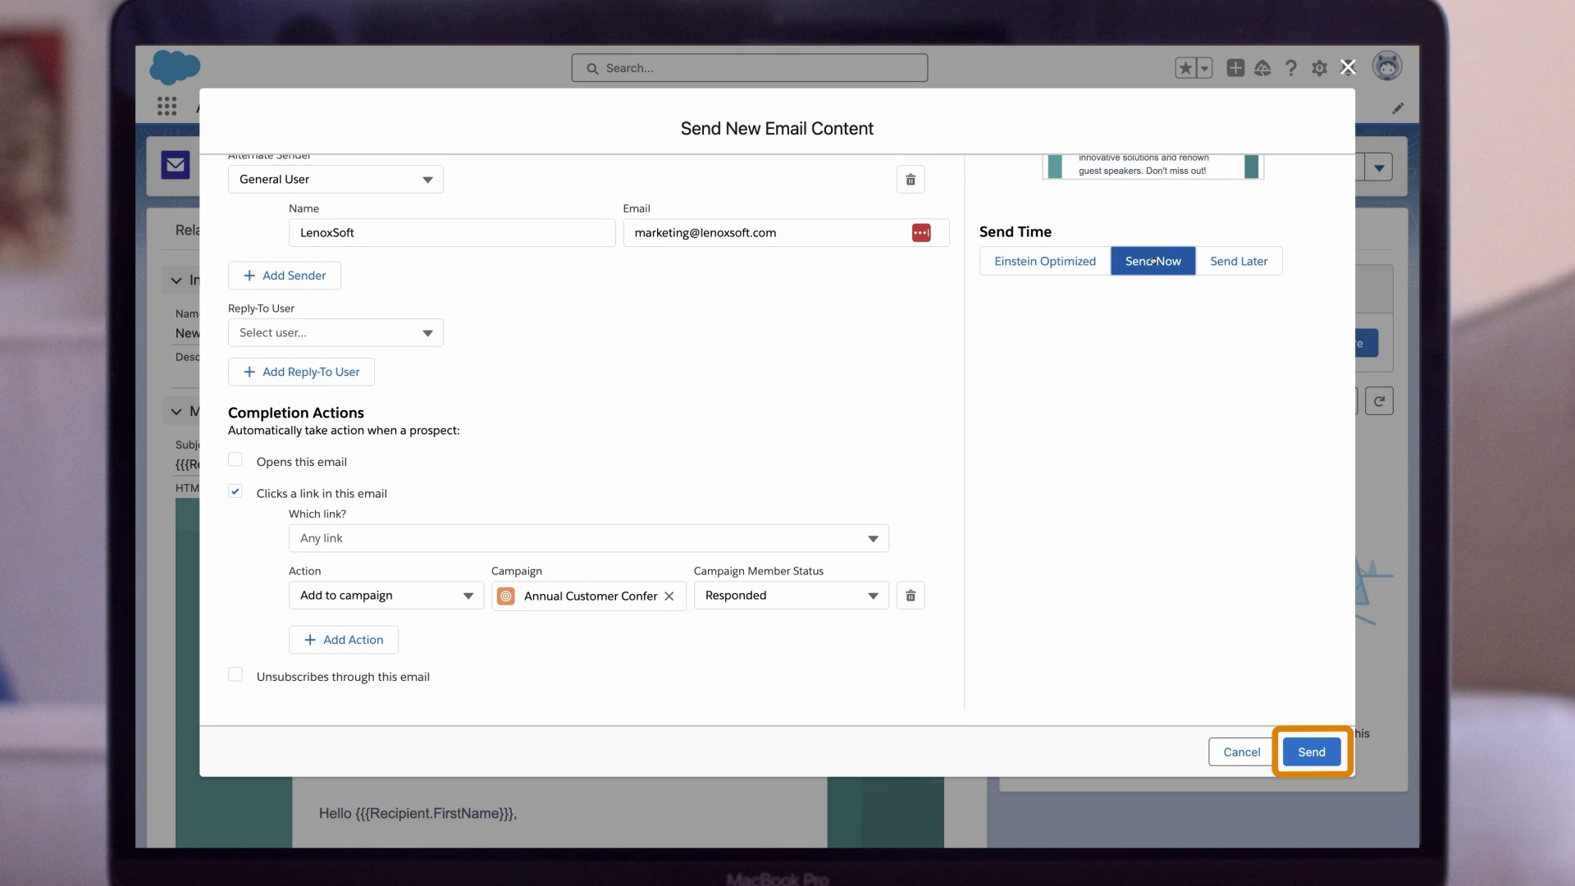
click(1311, 751)
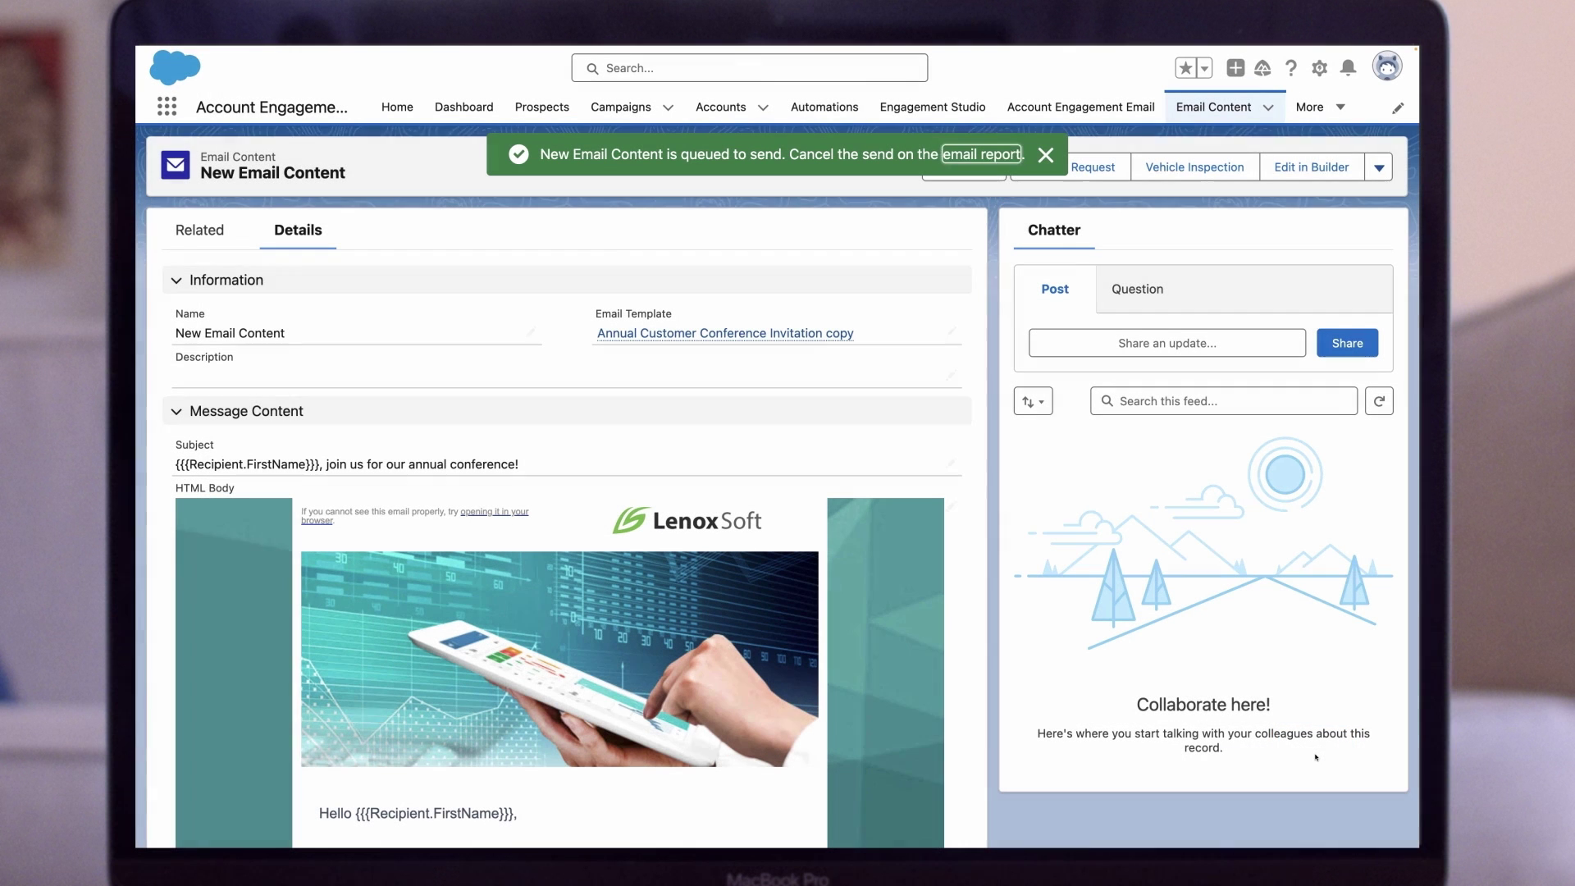